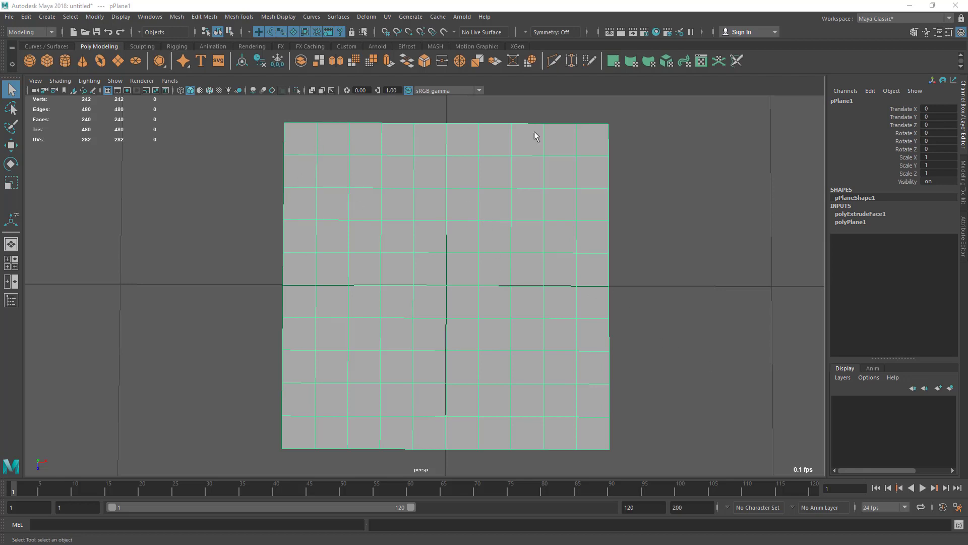
- Move one vertex in the plane's upper right area sideways, select the coincident vertex beneath it, and undo the changes
{"action": "right_click_drag", "start_coordinate": [437, 235], "coordinate": [388, 235]}
{"action": "left_click", "coordinate": [478, 191]}
{"action": "key", "text": "w"}
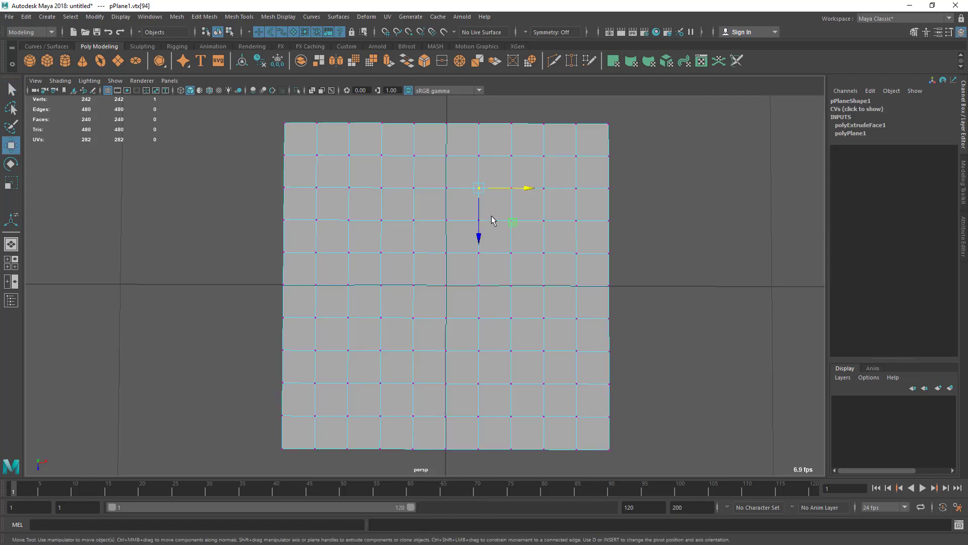
{"action": "left_click_drag", "start_coordinate": [529, 189], "coordinate": [487, 193]}
{"action": "left_click", "coordinate": [630, 206]}
{"action": "left_click", "coordinate": [480, 190]}
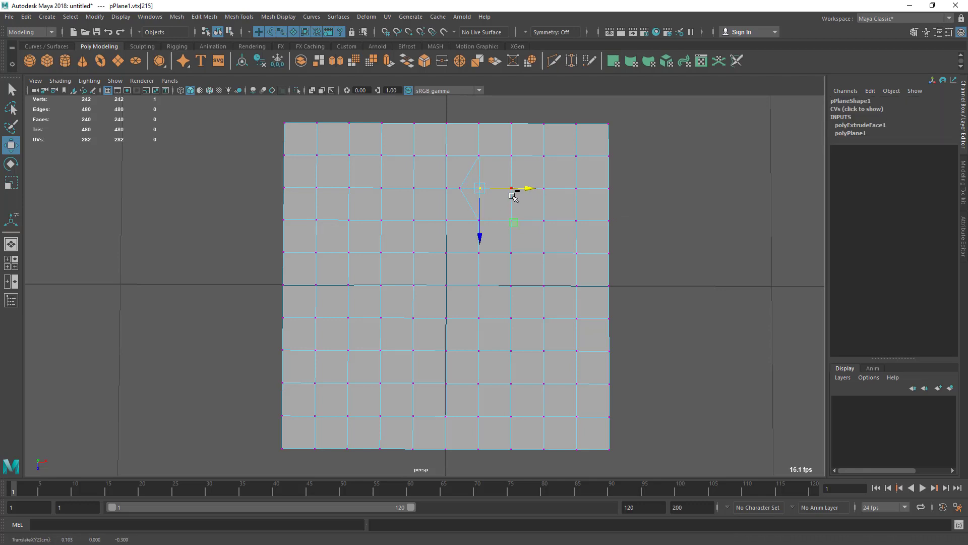
{"action": "key", "text": "ctrl+z"}
{"action": "key", "text": "ctrl+z"}
{"action": "key", "text": "ctrl+z"}
{"action": "key", "text": "ctrl+z"}
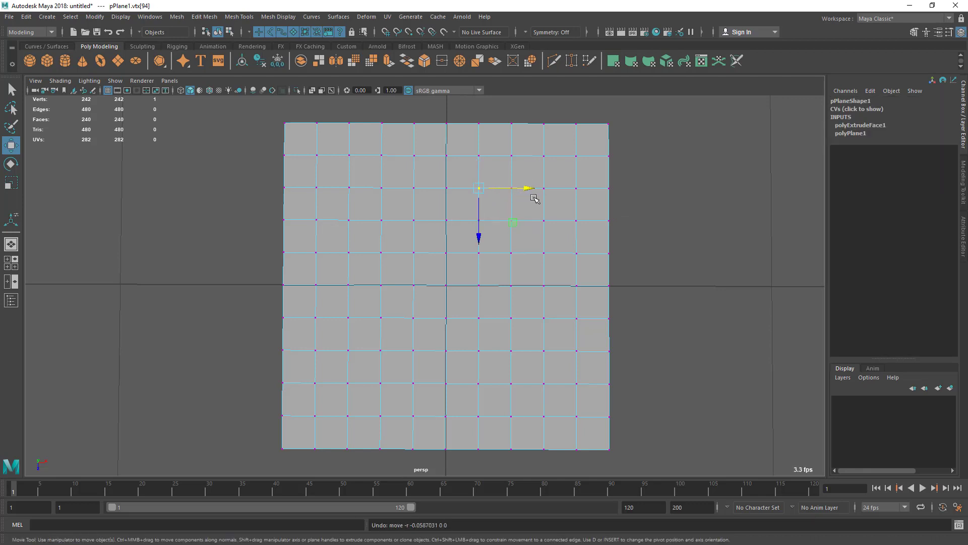
- Try moving two vertices in the second row from the plane's upper edge, undoing each move
{"action": "right_click_drag", "start_coordinate": [526, 176], "coordinate": [504, 162]}
{"action": "left_click", "coordinate": [512, 156]}
{"action": "mouse_move", "coordinate": [515, 158]}
{"action": "left_mouse_down"}
{"action": "mouse_move", "coordinate": [525, 164]}
{"action": "mouse_move", "coordinate": [517, 161]}
{"action": "left_mouse_up"}
{"action": "key", "text": "ctrl+z"}
{"action": "left_click", "coordinate": [577, 156]}
{"action": "left_click_drag", "start_coordinate": [578, 155], "coordinate": [594, 165]}
{"action": "key", "text": "ctrl+z"}
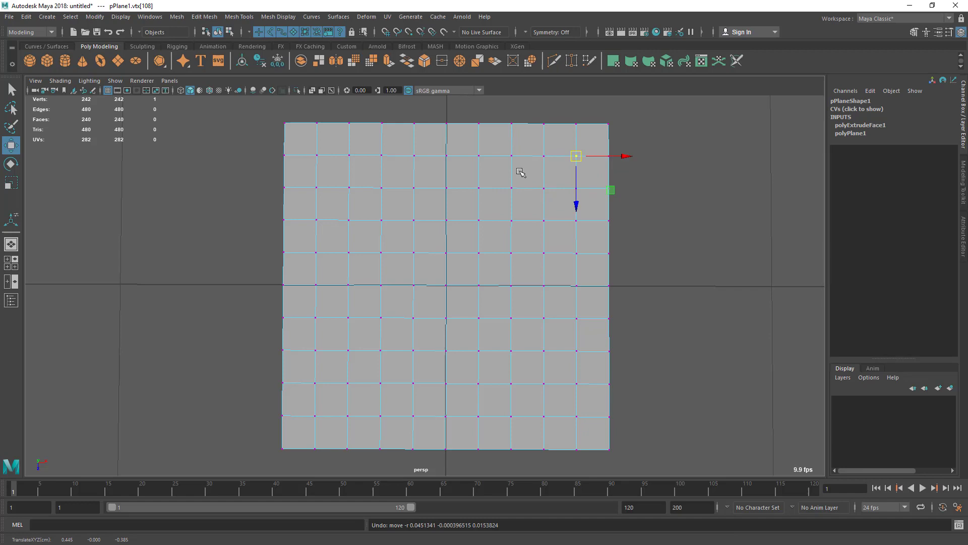
- Pull a single face off the plane to inspect the geometry beneath, undo the change and return to object selection
{"action": "right_click_drag", "start_coordinate": [519, 173], "coordinate": [529, 197]}
{"action": "left_click_drag", "start_coordinate": [549, 206], "coordinate": [571, 233], "text": "alt"}
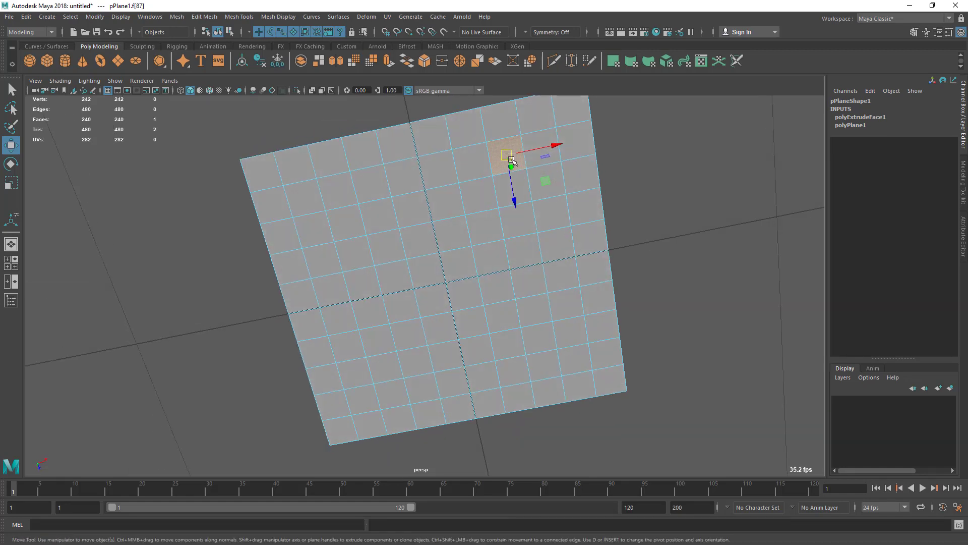
{"action": "mouse_move", "coordinate": [512, 166]}
{"action": "left_mouse_down"}
{"action": "mouse_move", "coordinate": [528, 189]}
{"action": "mouse_move", "coordinate": [502, 160]}
{"action": "left_mouse_up"}
{"action": "left_click_drag", "start_coordinate": [525, 197], "coordinate": [567, 254], "text": "alt"}
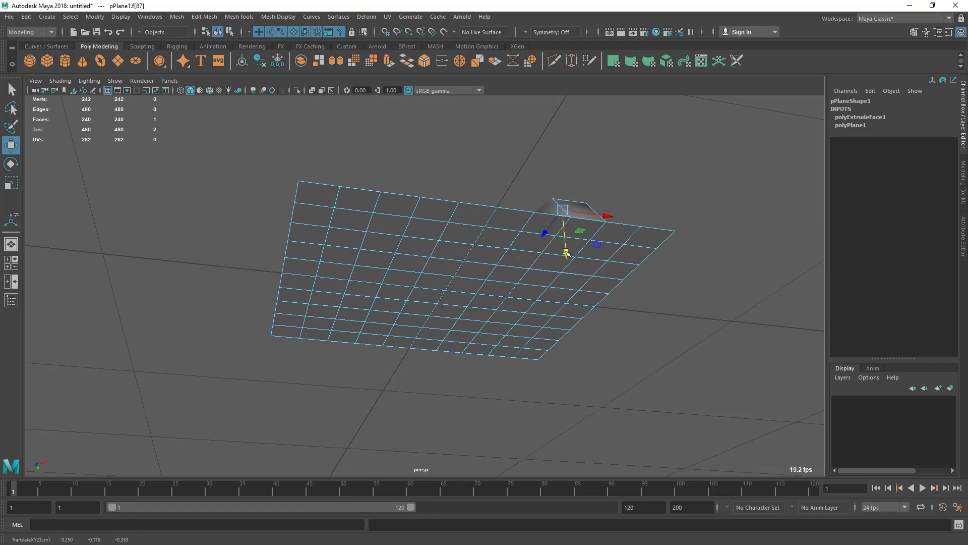
{"action": "left_click", "coordinate": [506, 242]}
{"action": "left_click_drag", "start_coordinate": [503, 231], "coordinate": [530, 280]}
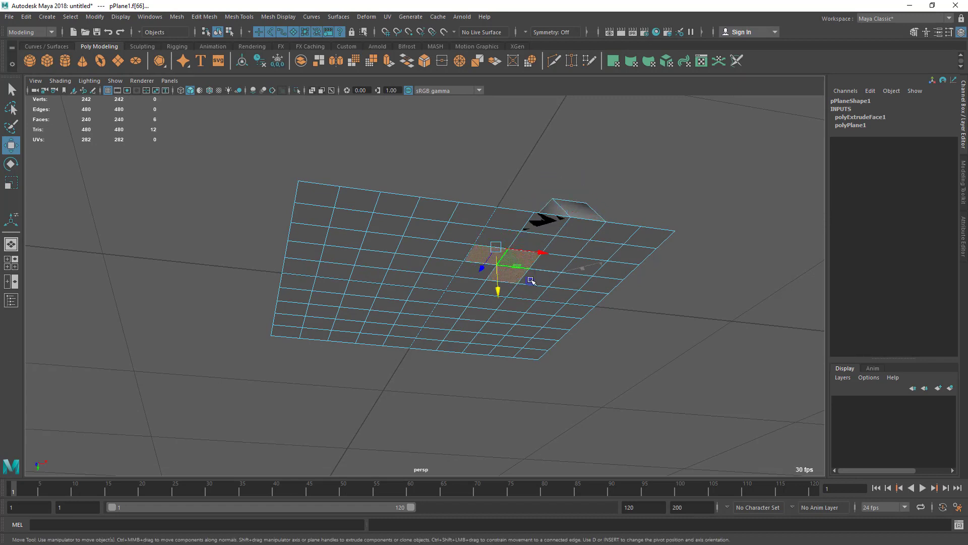
{"action": "key", "text": "ctrl+z"}
{"action": "key", "text": "ctrl+z"}
{"action": "key", "text": "q"}
{"action": "left_click_drag", "start_coordinate": [608, 298], "coordinate": [581, 246], "text": "alt"}
{"action": "right_click_drag", "start_coordinate": [528, 212], "coordinate": [595, 188]}
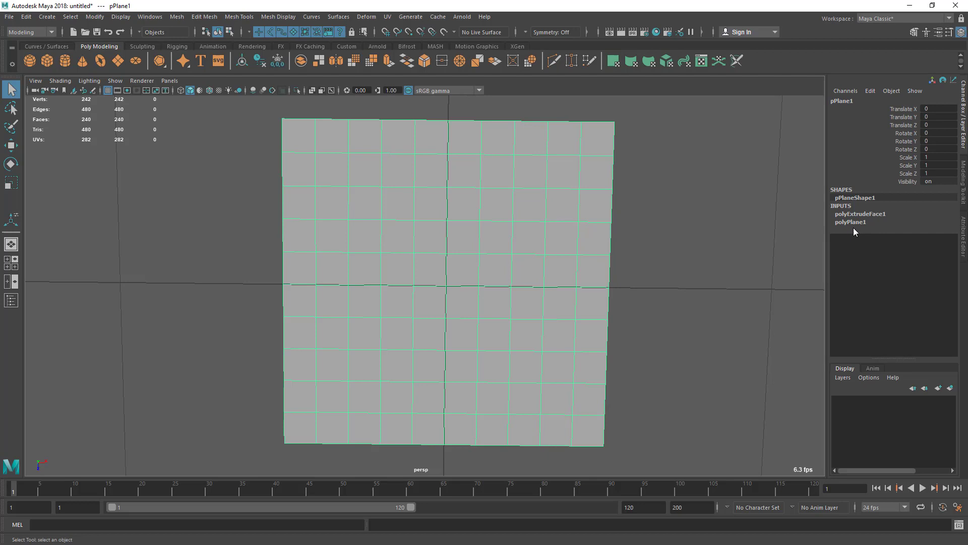
- Delete the existing plane and create a new polygon plane
{"action": "key", "text": "Delete"}
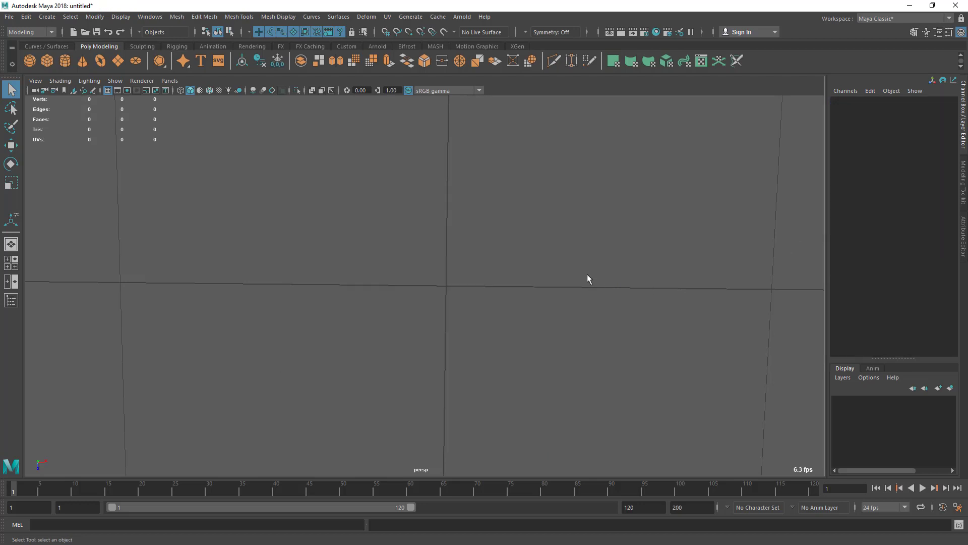
{"action": "left_click", "coordinate": [117, 60]}
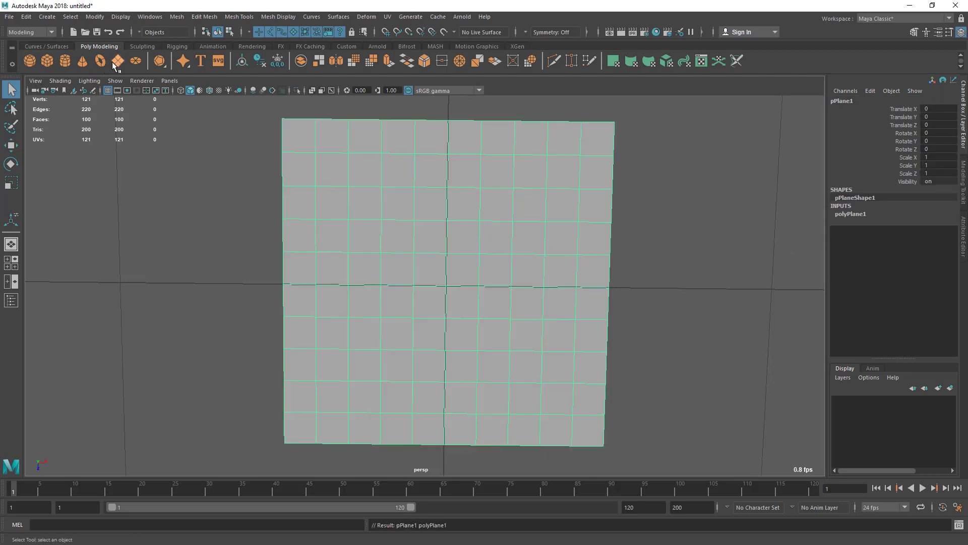
{"action": "left_click_drag", "start_coordinate": [439, 212], "coordinate": [393, 171], "text": "alt"}
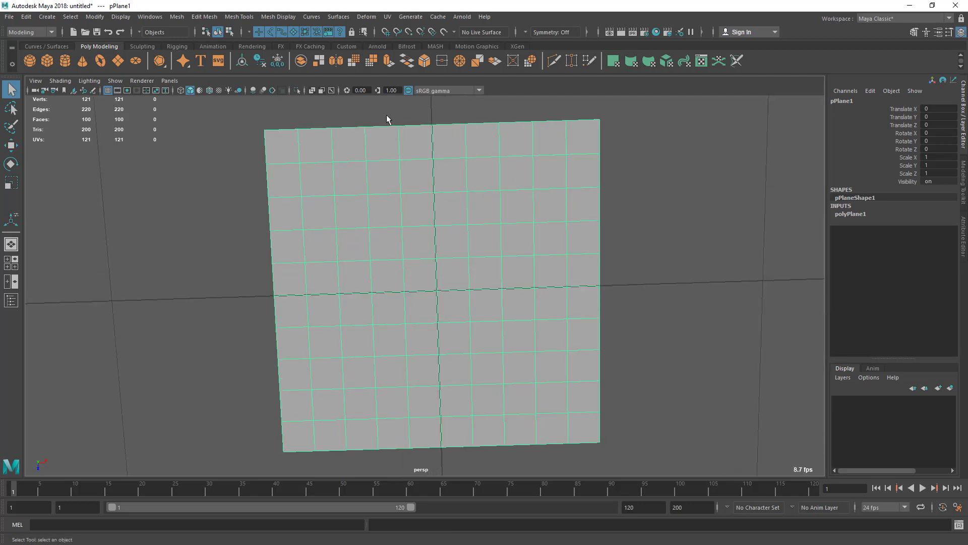
- Extrude all faces of the new plane without adding any thickness
{"action": "left_click", "coordinate": [204, 16]}
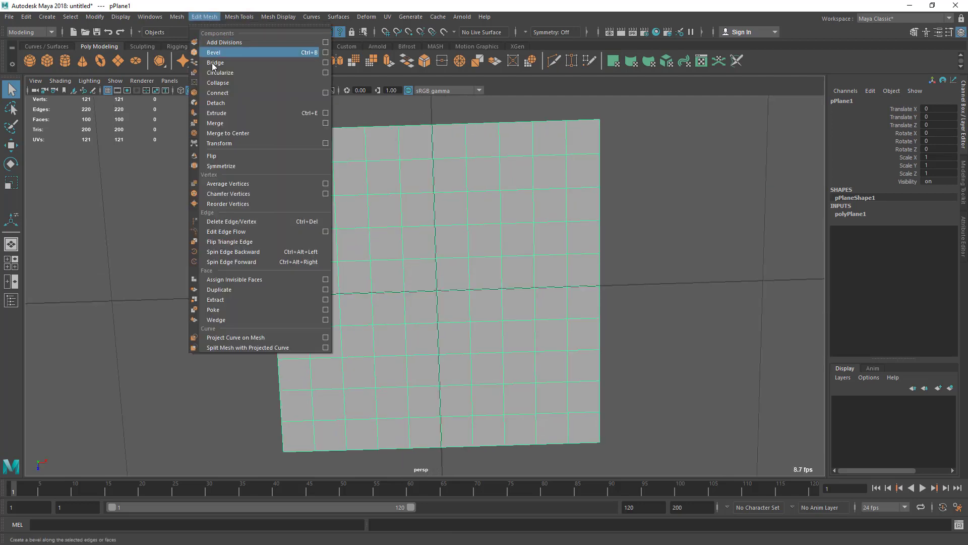
{"action": "left_click", "coordinate": [228, 114]}
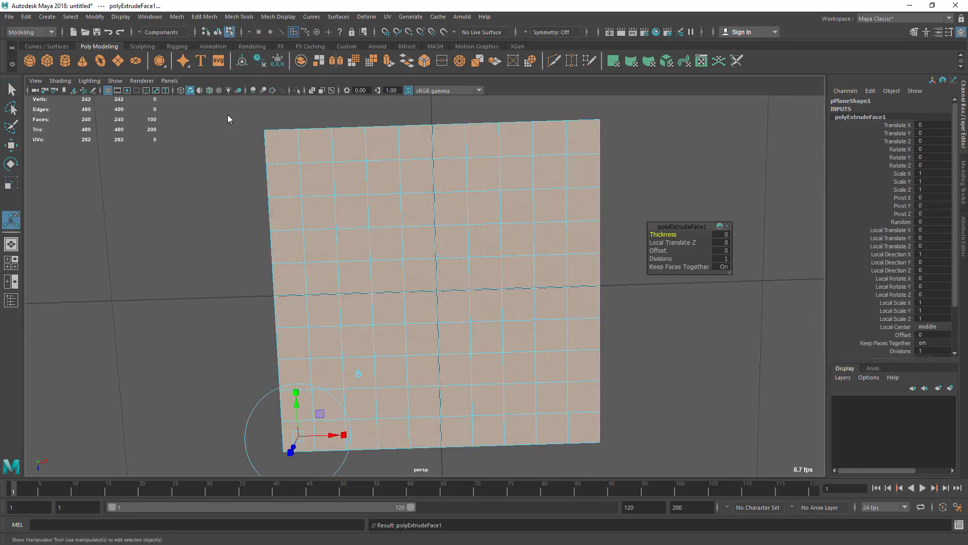
- Pull the extruded faces up to a Local Translate Z of 0.119, and undo that offset
{"action": "left_click_drag", "start_coordinate": [357, 251], "coordinate": [271, 255], "text": "alt"}
{"action": "right_click_drag", "start_coordinate": [272, 255], "coordinate": [258, 254], "text": "alt"}
{"action": "left_click_drag", "start_coordinate": [348, 318], "coordinate": [417, 228], "text": "alt"}
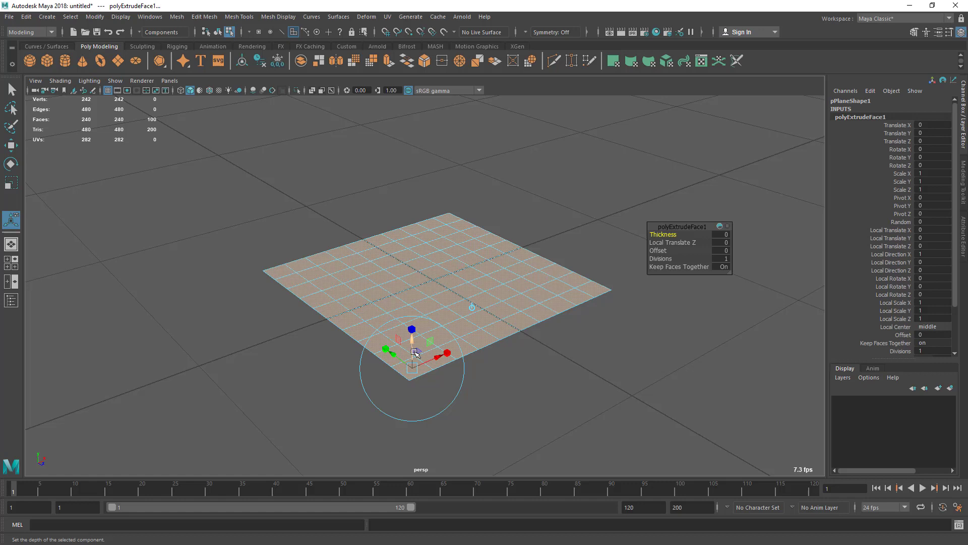
{"action": "left_click_drag", "start_coordinate": [413, 353], "coordinate": [413, 323]}
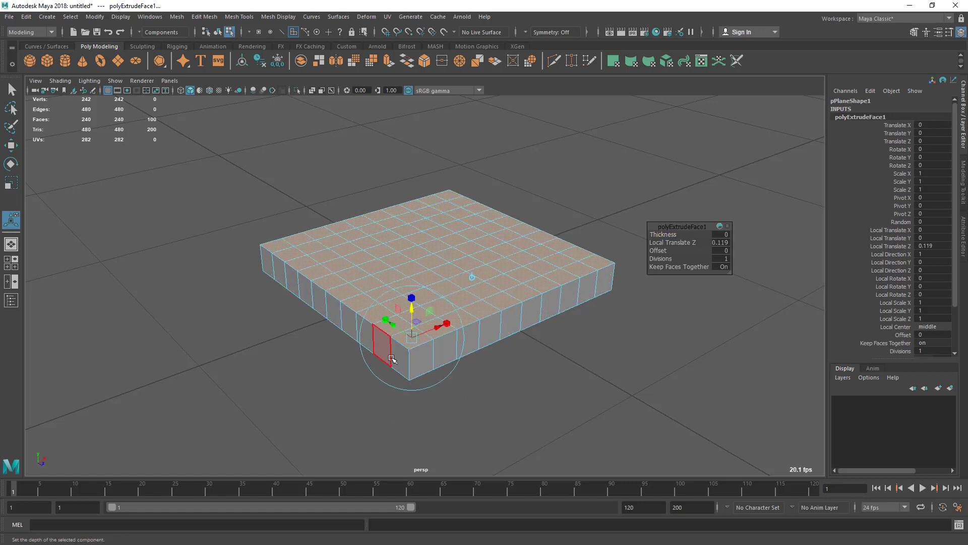
{"action": "key", "text": "ctrl+z"}
{"action": "mouse_move", "coordinate": [519, 348]}
{"action": "left_mouse_down", "text": "alt"}
{"action": "mouse_move", "coordinate": [504, 346]}
{"action": "mouse_move", "coordinate": [516, 338]}
{"action": "left_mouse_up", "text": "alt"}
{"action": "middle_click_drag", "start_coordinate": [471, 350], "coordinate": [487, 331], "text": "alt"}
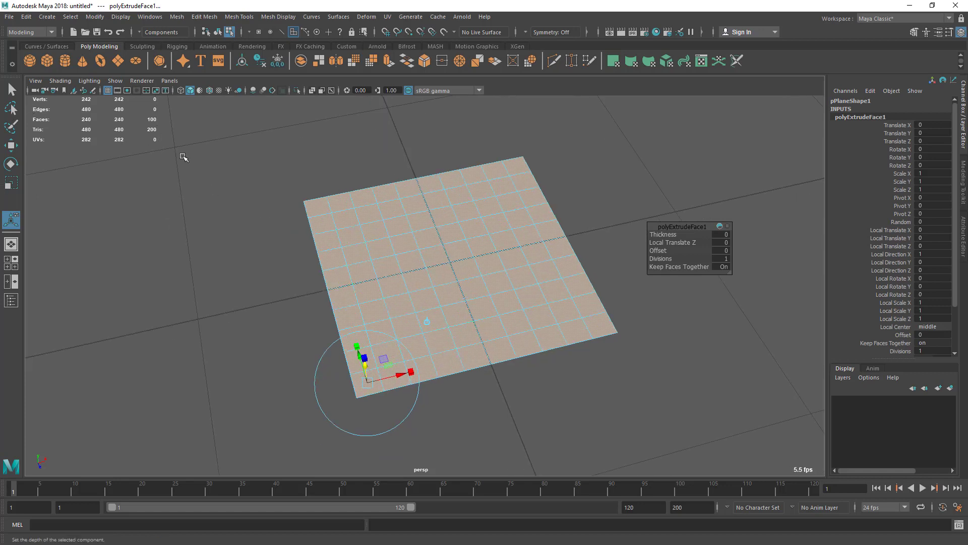
- Leave the extrude manipulator and select the whole plane in object mode
{"action": "left_click", "coordinate": [13, 90]}
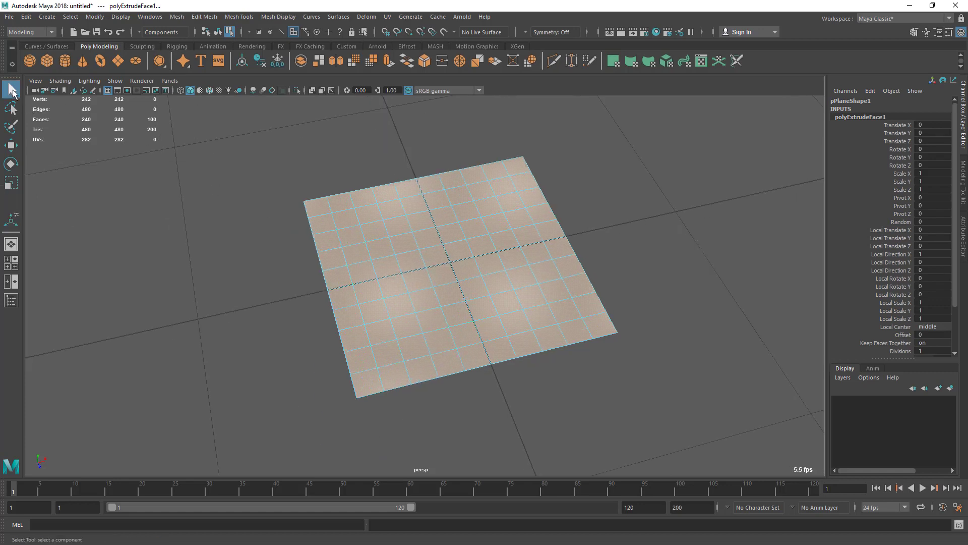
{"action": "right_click_drag", "start_coordinate": [337, 218], "coordinate": [401, 186]}
{"action": "left_click", "coordinate": [361, 157]}
{"action": "left_click", "coordinate": [378, 233]}
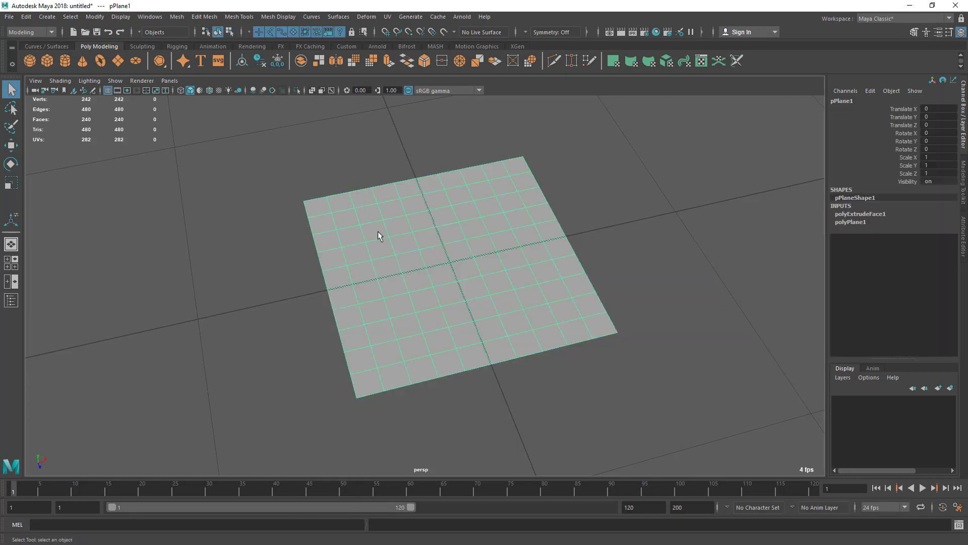
- Examine the zero-thickness extruded plane from several angles, briefly switching the smooth mesh preview on and off
{"action": "left_click_drag", "start_coordinate": [378, 233], "coordinate": [359, 297], "text": "alt"}
{"action": "right_click_drag", "start_coordinate": [359, 297], "coordinate": [379, 320], "text": "alt"}
{"action": "left_click_drag", "start_coordinate": [378, 320], "coordinate": [415, 327], "text": "alt"}
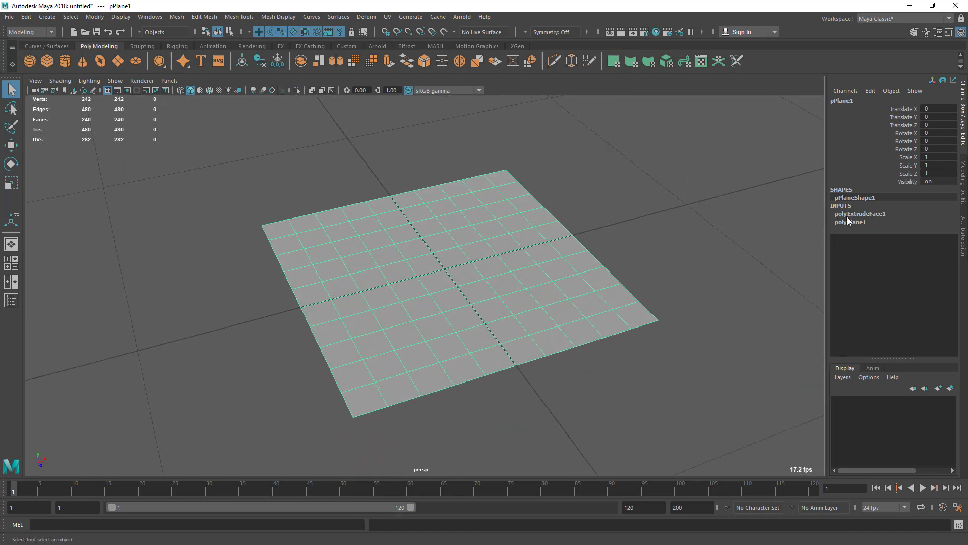
{"action": "left_click_drag", "start_coordinate": [659, 271], "coordinate": [437, 375], "text": "alt"}
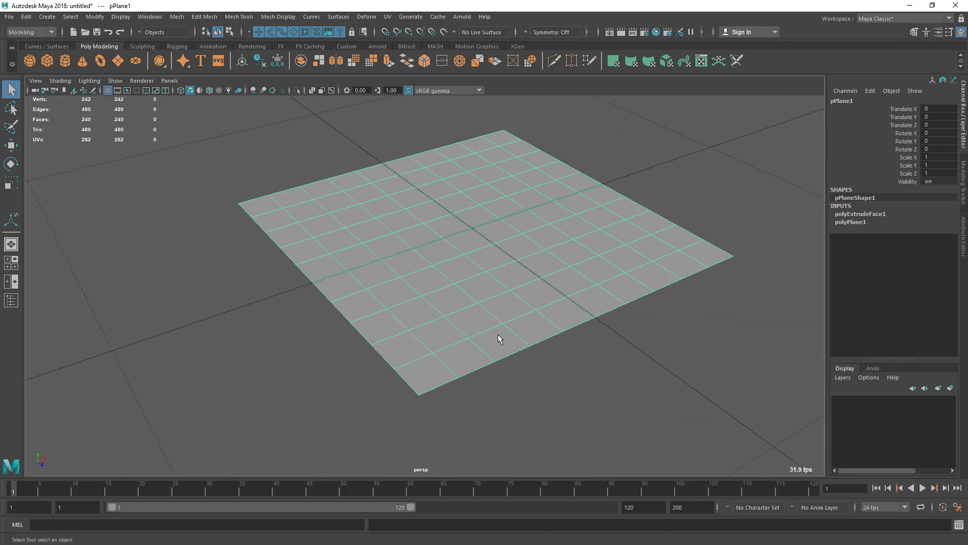
{"action": "left_click_drag", "start_coordinate": [449, 339], "coordinate": [460, 320], "text": "alt"}
{"action": "right_click_drag", "start_coordinate": [461, 320], "coordinate": [480, 372], "text": "alt"}
{"action": "left_click_drag", "start_coordinate": [448, 353], "coordinate": [432, 359], "text": "alt"}
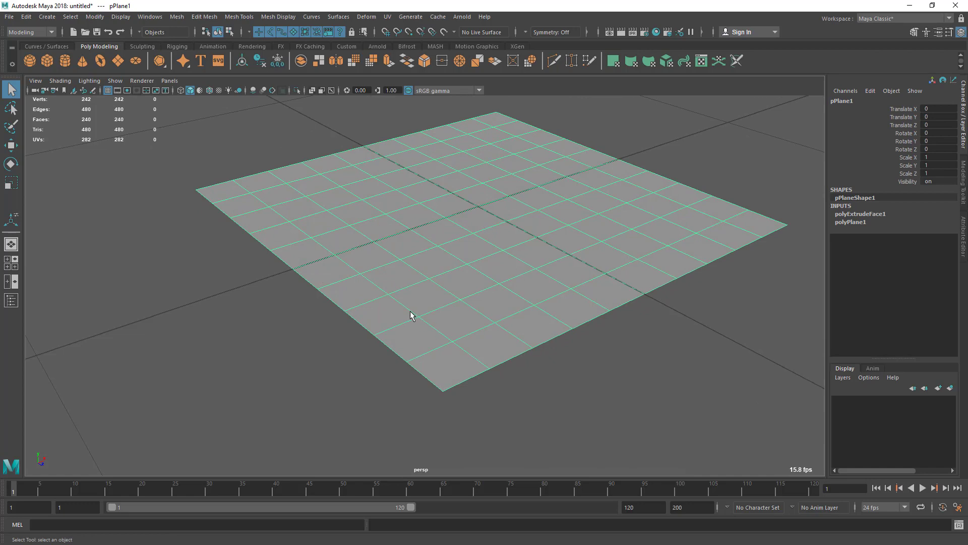
{"action": "left_click_drag", "start_coordinate": [533, 329], "coordinate": [508, 346], "text": "alt"}
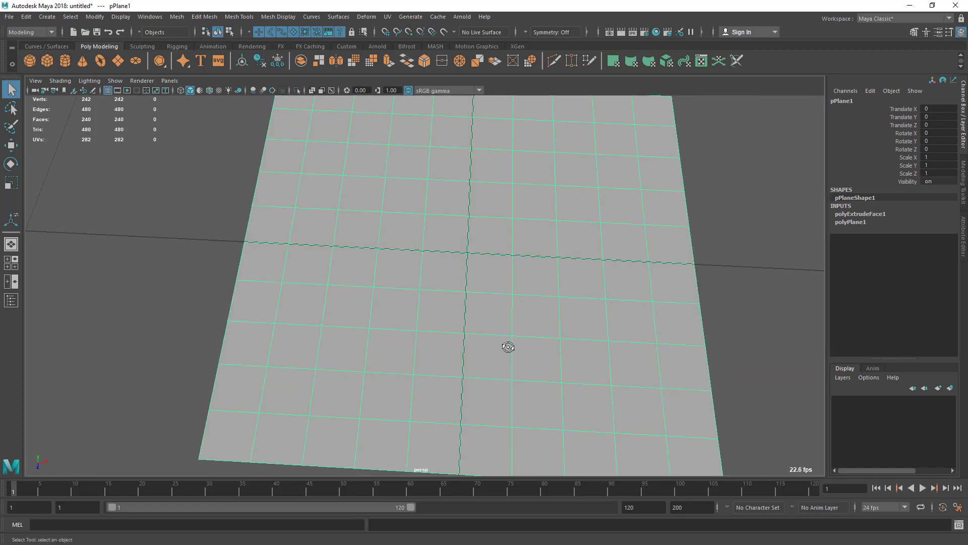
{"action": "right_click_drag", "start_coordinate": [508, 346], "coordinate": [492, 325], "text": "alt"}
{"action": "left_click_drag", "start_coordinate": [492, 329], "coordinate": [491, 357], "text": "alt"}
{"action": "key", "text": "3"}
{"action": "key", "text": "1"}
{"action": "left_click_drag", "start_coordinate": [547, 323], "coordinate": [495, 341], "text": "alt"}
{"action": "right_click_drag", "start_coordinate": [494, 341], "coordinate": [500, 340], "text": "alt"}
{"action": "left_click_drag", "start_coordinate": [500, 339], "coordinate": [482, 296], "text": "alt"}
- Move a vertex just above and beside the plane's centre, undo the move and return to object mode
{"action": "right_click_drag", "start_coordinate": [483, 296], "coordinate": [437, 228]}
{"action": "left_click", "coordinate": [435, 224]}
{"action": "key", "text": "w"}
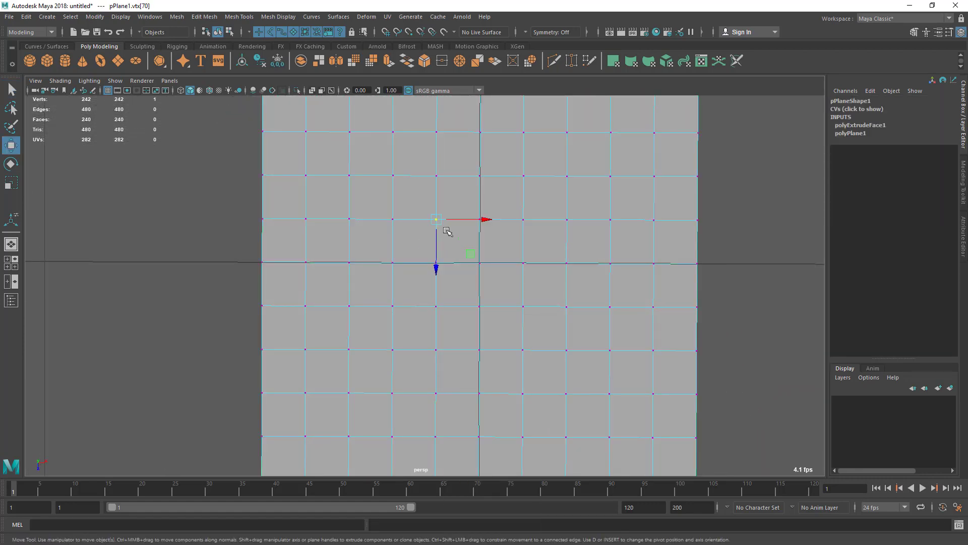
{"action": "left_click_drag", "start_coordinate": [437, 220], "coordinate": [419, 190]}
{"action": "key", "text": "ctrl+z"}
{"action": "key", "text": "q"}
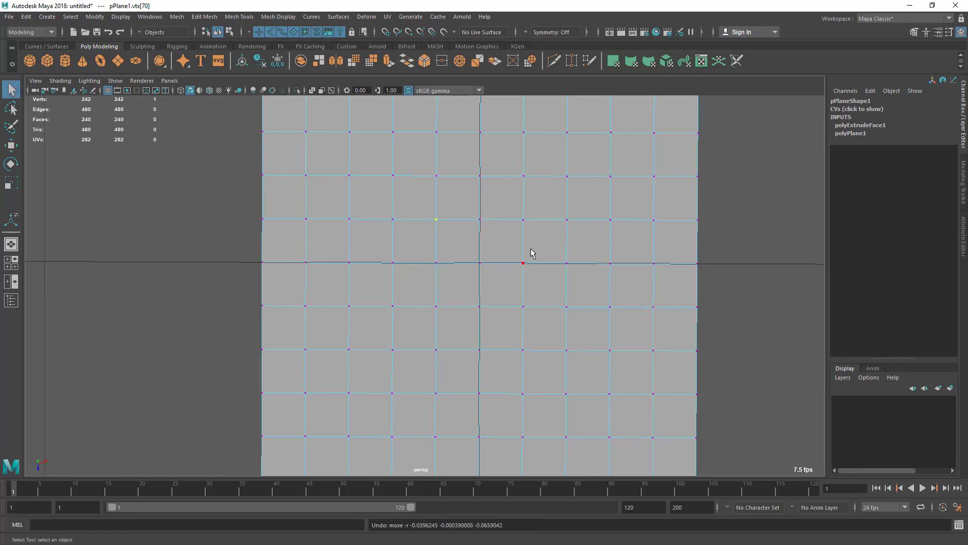
{"action": "key", "text": "a"}
{"action": "left_click", "coordinate": [518, 220]}
{"action": "right_click_drag", "start_coordinate": [508, 201], "coordinate": [554, 191]}
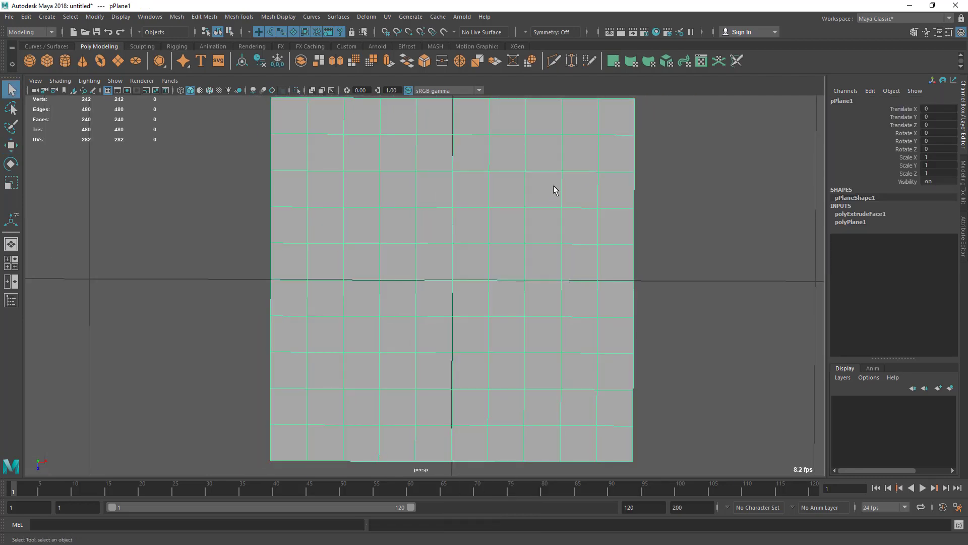
{"action": "left_click_drag", "start_coordinate": [555, 231], "coordinate": [415, 212], "text": "alt"}
{"action": "left_click_drag", "start_coordinate": [507, 254], "coordinate": [517, 265], "text": "alt"}
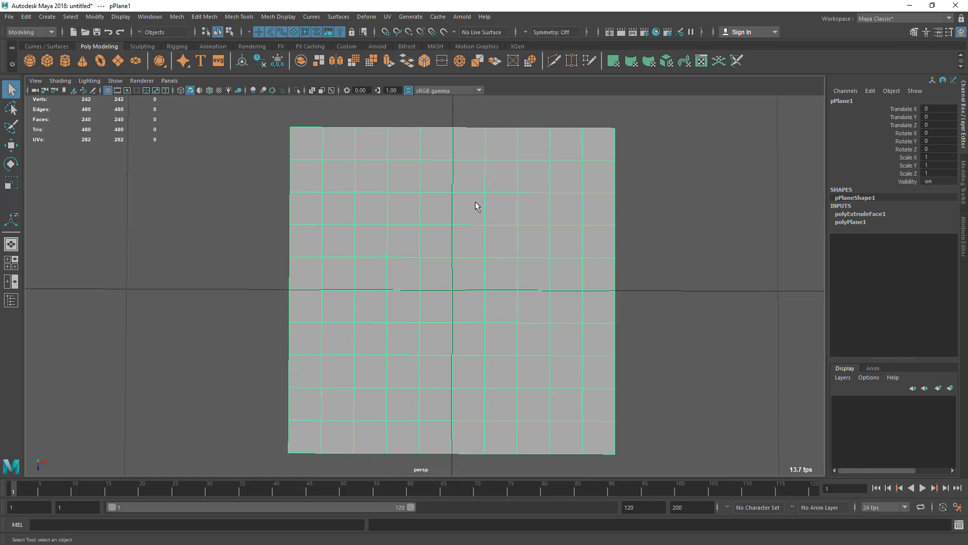
- Drag a vertex aside near the plane's upper middle to expose its duplicate, undo the changes and return to object mode
{"action": "right_click_drag", "start_coordinate": [464, 199], "coordinate": [485, 196]}
{"action": "left_click", "coordinate": [485, 193]}
{"action": "key", "text": "w"}
{"action": "mouse_move", "coordinate": [485, 194]}
{"action": "left_mouse_down"}
{"action": "mouse_move", "coordinate": [470, 211]}
{"action": "mouse_move", "coordinate": [497, 191]}
{"action": "left_mouse_up"}
{"action": "left_click", "coordinate": [485, 194]}
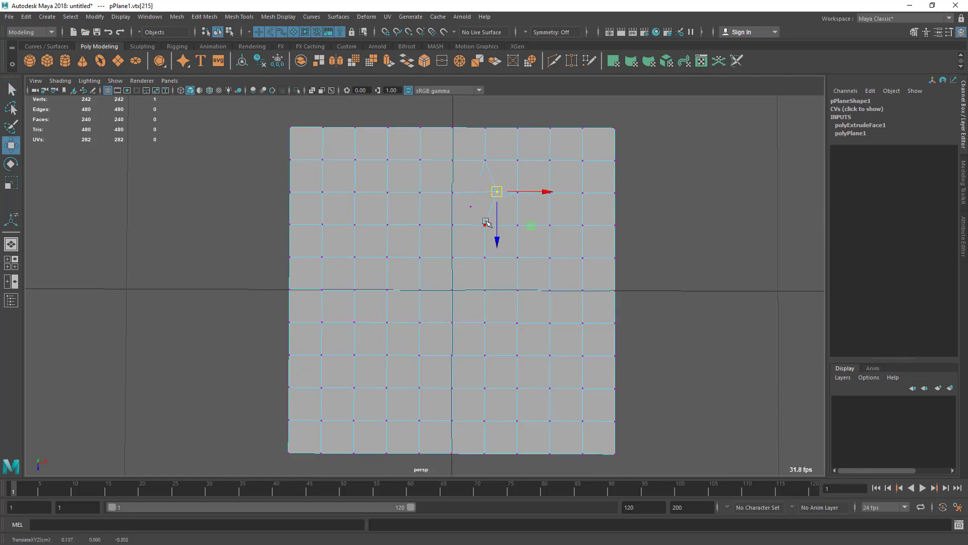
{"action": "key", "text": "ctrl+z"}
{"action": "key", "text": "ctrl+z"}
{"action": "key", "text": "ctrl+z"}
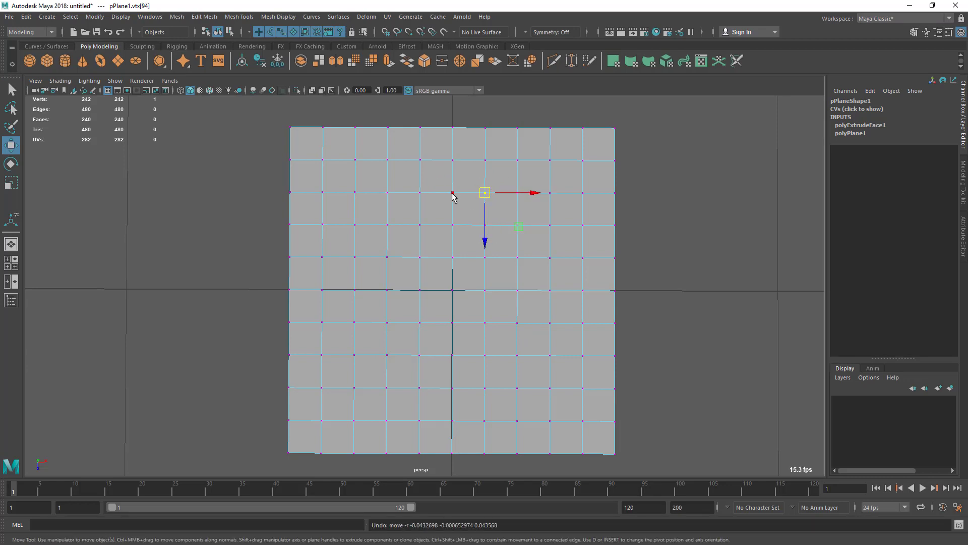
{"action": "key", "text": "q"}
{"action": "key", "text": "F8"}
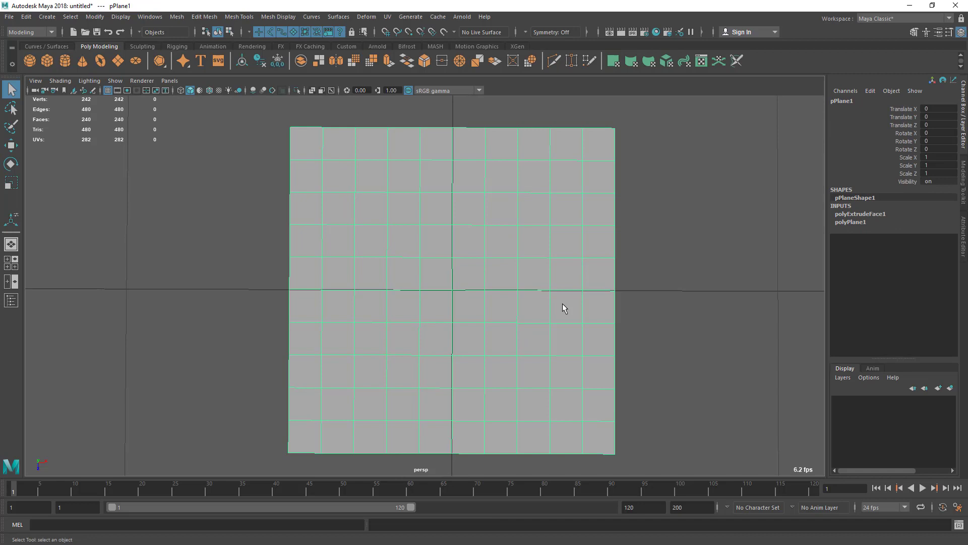
- Reselect the plane, switch to vertex selection and select all of its vertices
{"action": "left_click", "coordinate": [659, 263]}
{"action": "left_click", "coordinate": [539, 247]}
{"action": "right_click_drag", "start_coordinate": [543, 205], "coordinate": [337, 184]}
{"action": "scroll", "coordinate": [338, 184], "scroll_direction": "down", "scroll_amount": 3}
{"action": "left_click_drag", "start_coordinate": [319, 183], "coordinate": [652, 454]}
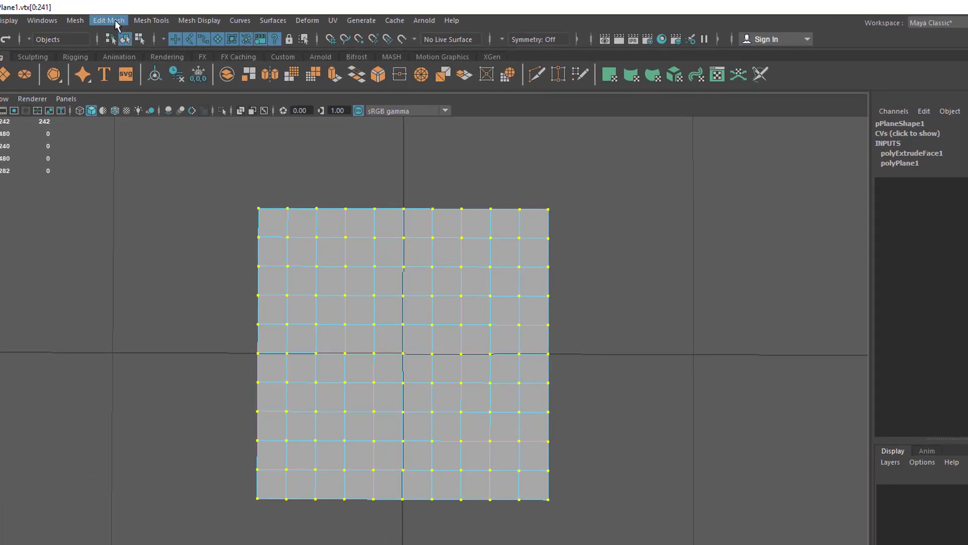
- Open the Merge Vertices options and set the threshold to 0.001
{"action": "left_click", "coordinate": [109, 21]}
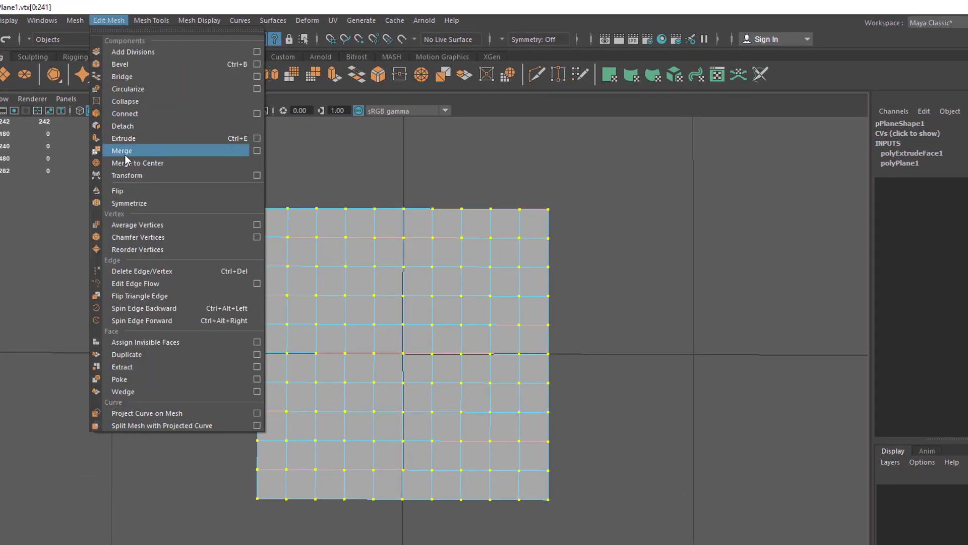
{"action": "left_click", "coordinate": [257, 150]}
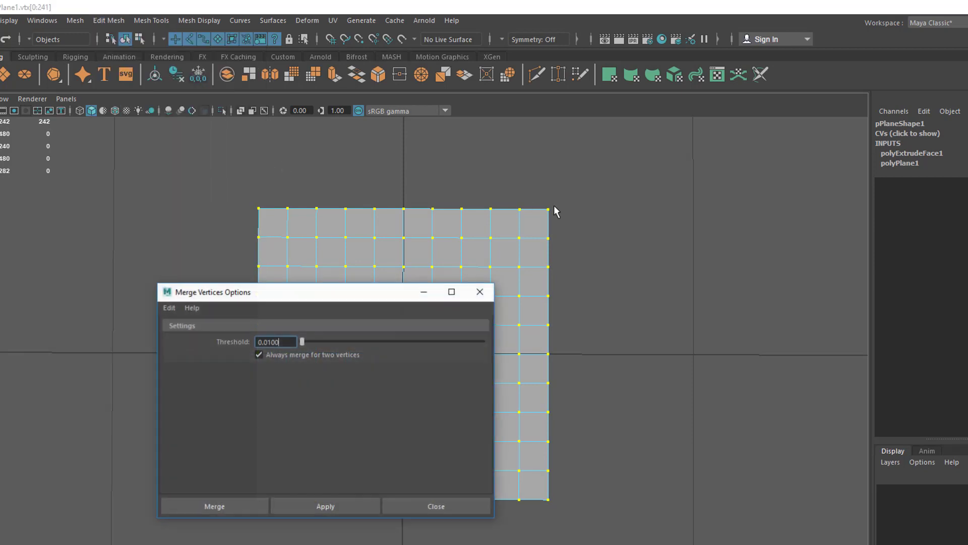
{"action": "left_click_drag", "start_coordinate": [352, 298], "coordinate": [768, 201]}
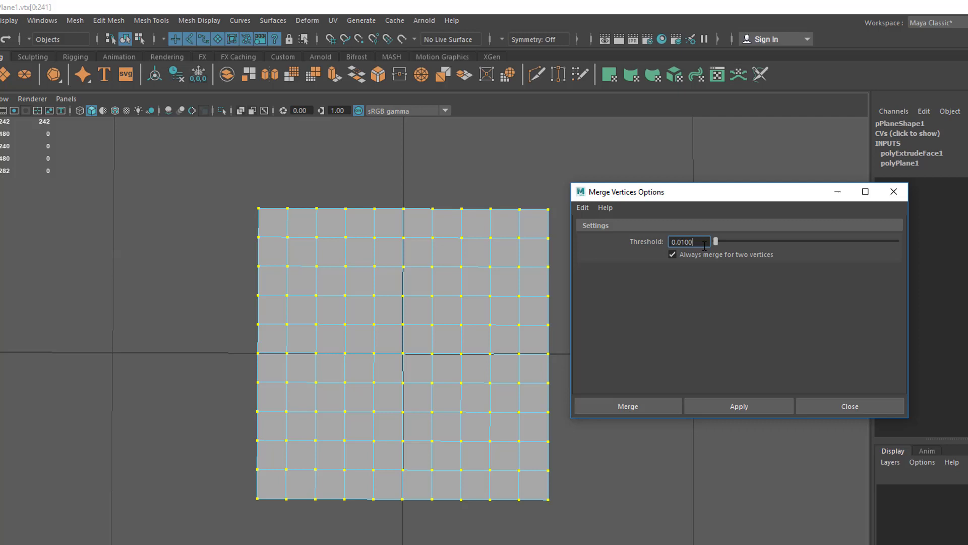
{"action": "left_click_drag", "start_coordinate": [703, 242], "coordinate": [642, 244]}
{"action": "key", "text": "BackSpace"}
{"action": "type", "text": ".001"}
{"action": "key", "text": "Return"}
{"action": "scroll", "coordinate": [454, 359], "scroll_direction": "up", "scroll_amount": 5}
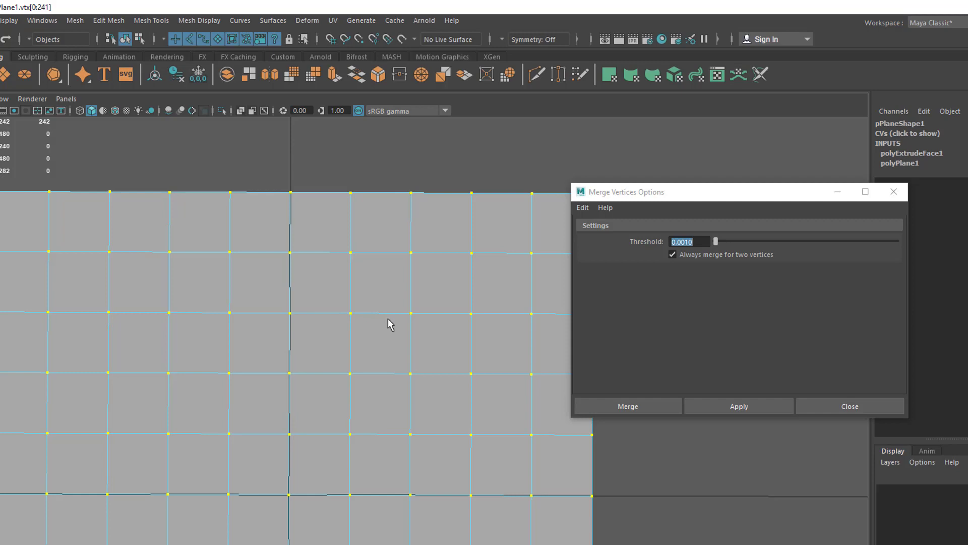
{"action": "middle_click_drag", "start_coordinate": [395, 321], "coordinate": [370, 321], "text": "alt"}
{"action": "scroll", "coordinate": [370, 322], "scroll_direction": "up", "scroll_amount": 3}
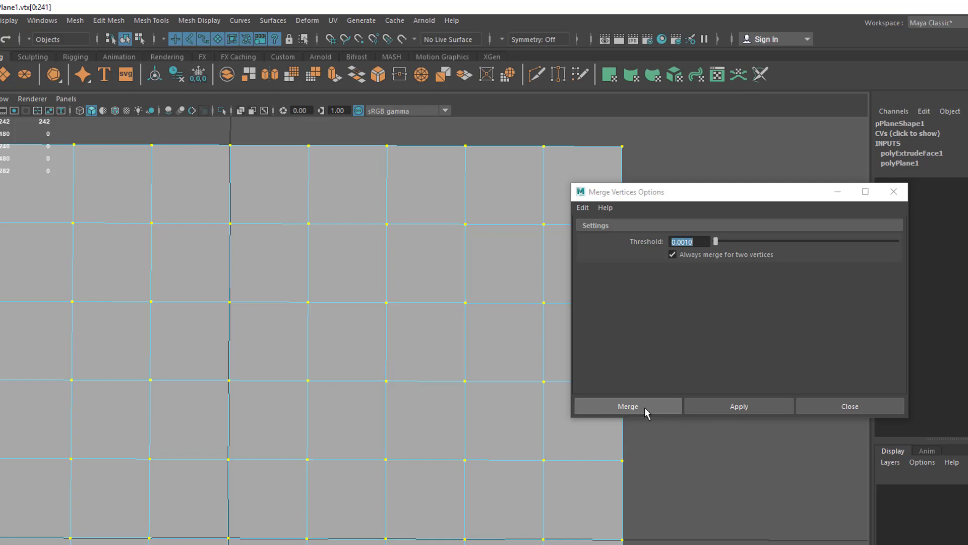
- Merge all the selected vertices of the plane and close the merge options
{"action": "left_click", "coordinate": [627, 408]}
{"action": "middle_click_drag", "start_coordinate": [535, 419], "coordinate": [620, 379], "text": "alt"}
{"action": "scroll", "coordinate": [613, 360], "scroll_direction": "down", "scroll_amount": 1}
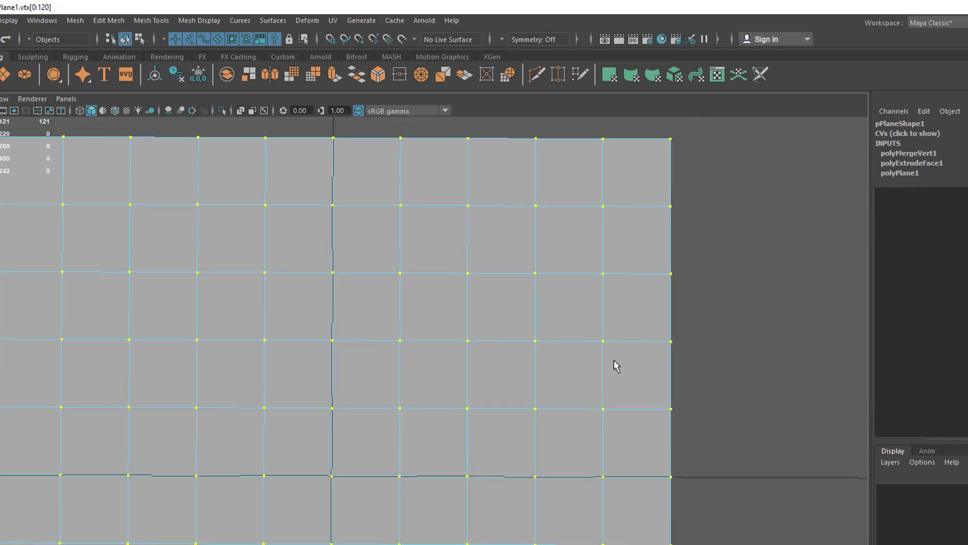
- Test the merge by shifting one vertex in the plane's upper middle sideways, undo the move and return to object mode
{"action": "left_click", "coordinate": [713, 332]}
{"action": "left_click", "coordinate": [400, 273]}
{"action": "key", "text": "w"}
{"action": "left_click_drag", "start_coordinate": [438, 275], "coordinate": [419, 296]}
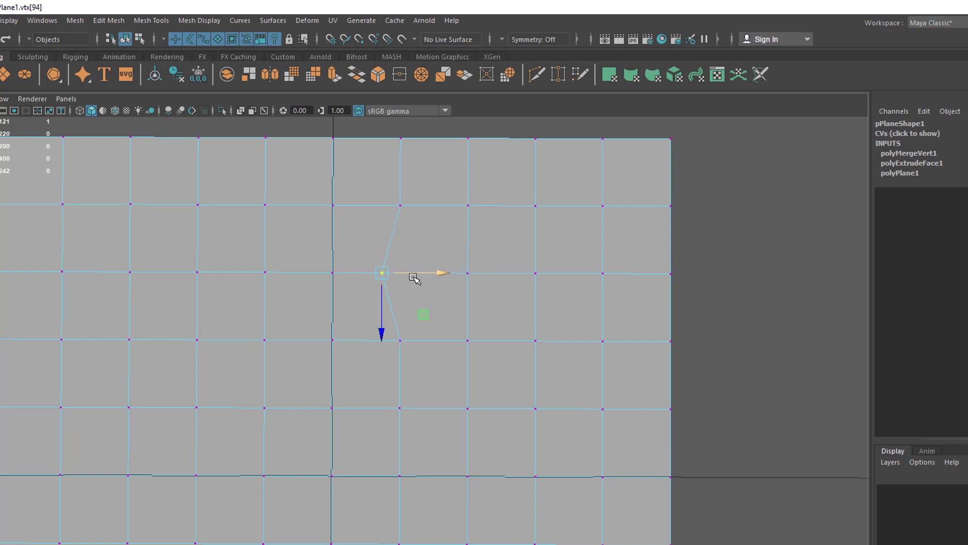
{"action": "key", "text": "ctrl+z"}
{"action": "middle_click_drag", "start_coordinate": [395, 278], "coordinate": [410, 285], "text": "alt"}
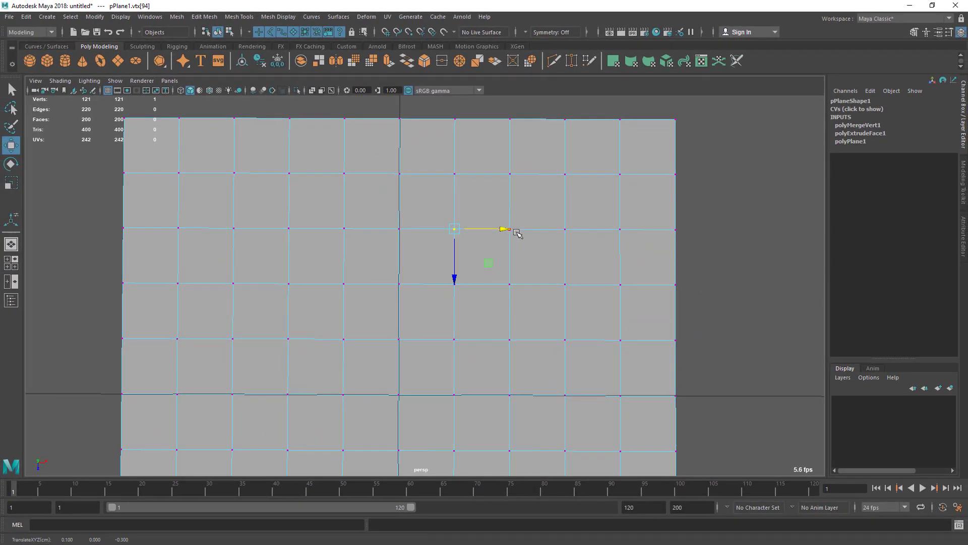
{"action": "left_click", "coordinate": [566, 229]}
{"action": "key", "text": "q"}
{"action": "key", "text": "ctrl+z"}
{"action": "right_click_drag", "start_coordinate": [474, 207], "coordinate": [530, 194]}
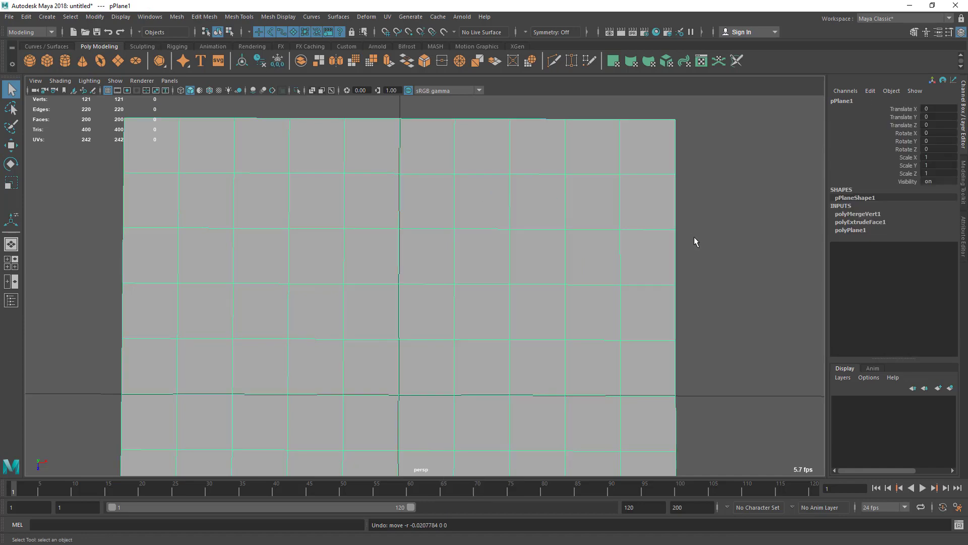
- Reselect the plane, nudge a vertex diagonally above and beside the centre in vertex mode, and undo the move
{"action": "left_click", "coordinate": [694, 237]}
{"action": "left_click", "coordinate": [556, 255]}
{"action": "right_click_drag", "start_coordinate": [640, 274], "coordinate": [467, 298], "text": "alt"}
{"action": "middle_click_drag", "start_coordinate": [467, 297], "coordinate": [476, 267], "text": "alt"}
{"action": "left_click", "coordinate": [514, 266]}
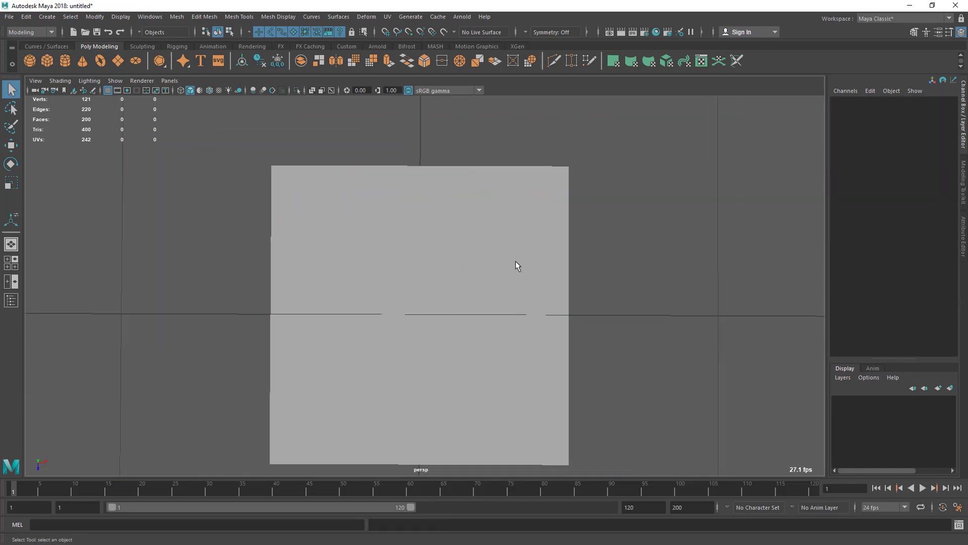
{"action": "left_click_drag", "start_coordinate": [515, 266], "coordinate": [513, 318], "text": "alt"}
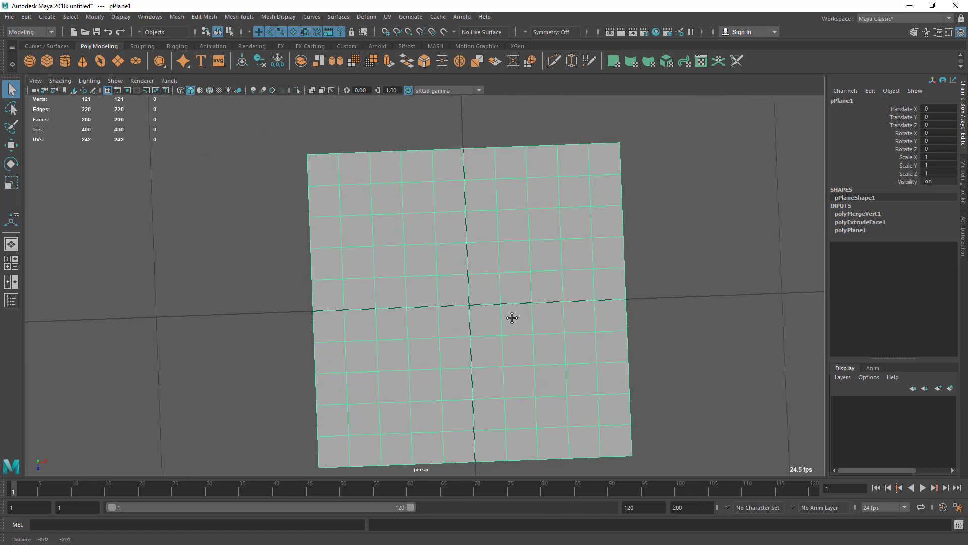
{"action": "middle_click_drag", "start_coordinate": [512, 318], "coordinate": [518, 315], "text": "alt"}
{"action": "right_click_drag", "start_coordinate": [517, 246], "coordinate": [454, 245]}
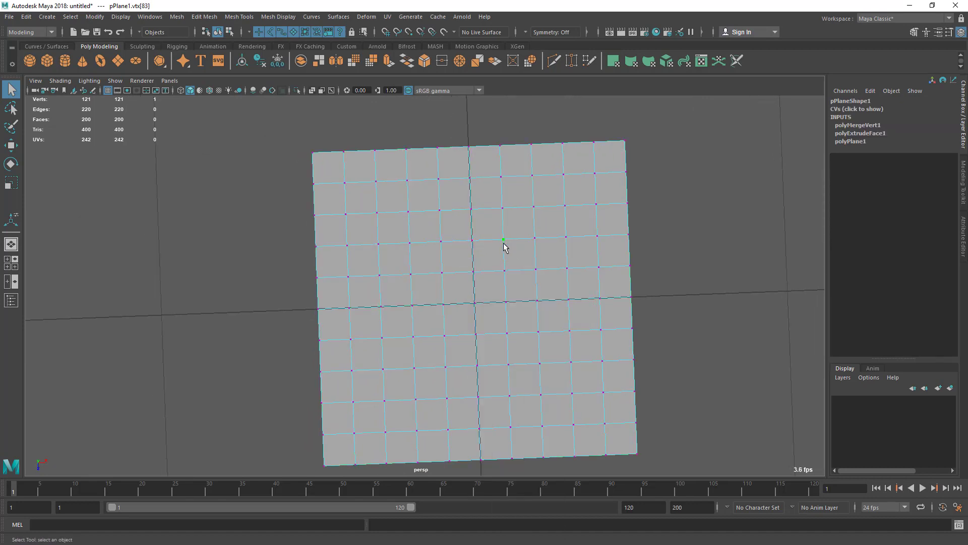
{"action": "key", "text": "w"}
{"action": "left_click_drag", "start_coordinate": [503, 240], "coordinate": [523, 247]}
{"action": "key", "text": "ctrl+z"}
{"action": "key", "text": "q"}
- Pick a few single vertices and a face near the plane's centre for inspection, and return to object mode
{"action": "left_click", "coordinate": [537, 214]}
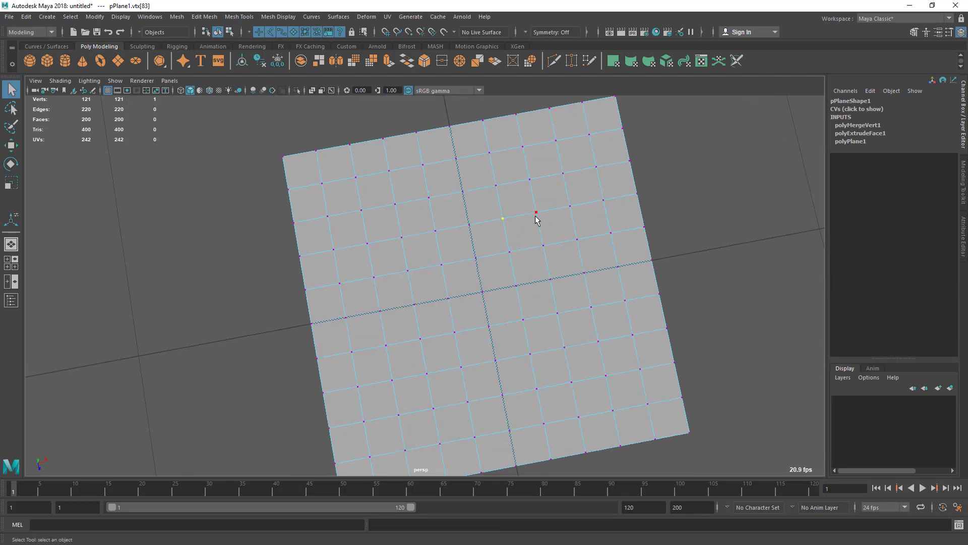
{"action": "left_click", "coordinate": [503, 219]}
{"action": "mouse_move", "coordinate": [510, 318]}
{"action": "left_mouse_down", "text": "alt"}
{"action": "mouse_move", "coordinate": [536, 299]}
{"action": "mouse_move", "coordinate": [513, 324]}
{"action": "left_mouse_up", "text": "alt"}
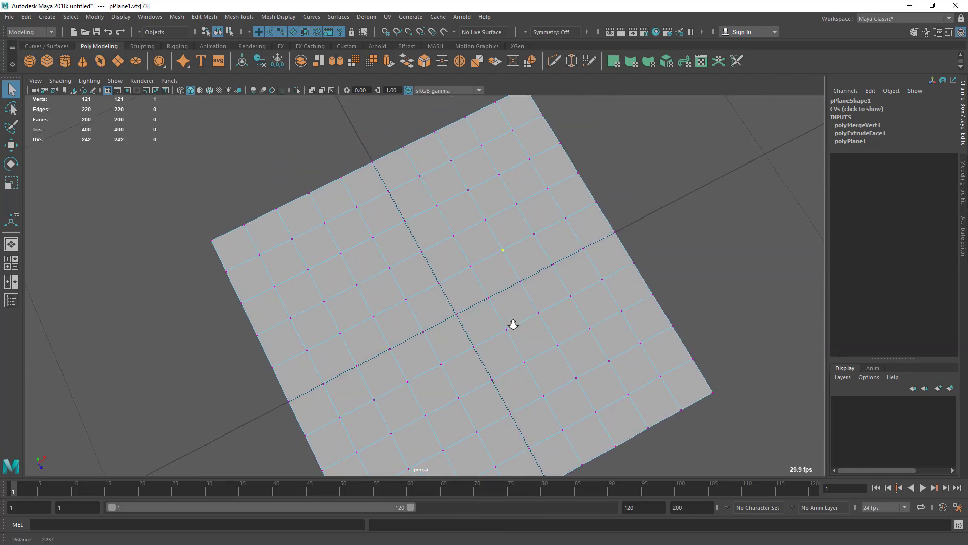
{"action": "right_click_drag", "start_coordinate": [513, 323], "coordinate": [528, 324], "text": "alt"}
{"action": "right_click_drag", "start_coordinate": [513, 244], "coordinate": [510, 281]}
{"action": "left_click", "coordinate": [507, 279]}
{"action": "mouse_move", "coordinate": [494, 317]}
{"action": "left_mouse_down", "text": "alt"}
{"action": "mouse_move", "coordinate": [569, 293]}
{"action": "mouse_move", "coordinate": [476, 327]}
{"action": "mouse_move", "coordinate": [497, 330]}
{"action": "left_mouse_up", "text": "alt"}
{"action": "right_click_drag", "start_coordinate": [470, 248], "coordinate": [507, 225]}
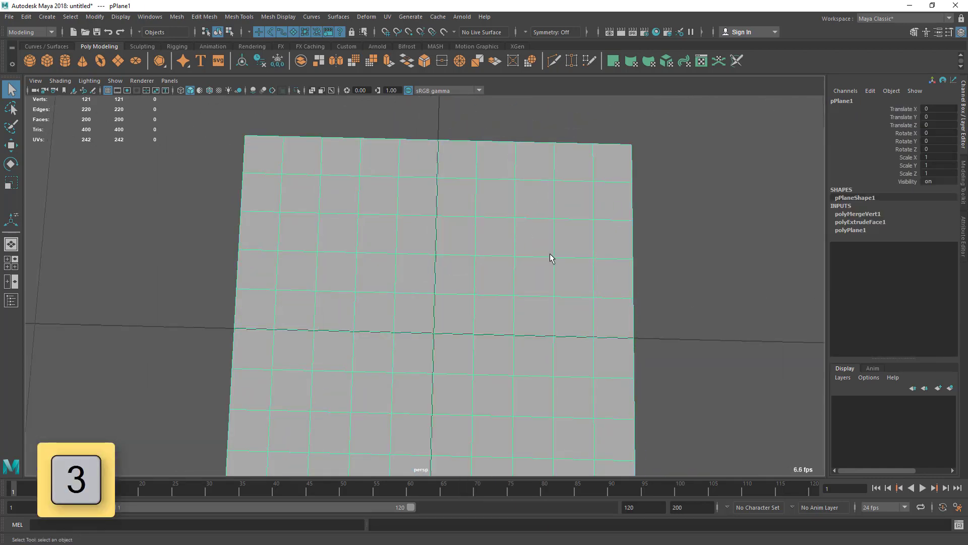
- Inspect the plane's surface in smooth preview from several angles and switch back to the unsmoothed display
{"action": "left_click", "coordinate": [692, 265]}
{"action": "left_click_drag", "start_coordinate": [642, 292], "coordinate": [440, 253], "text": "alt"}
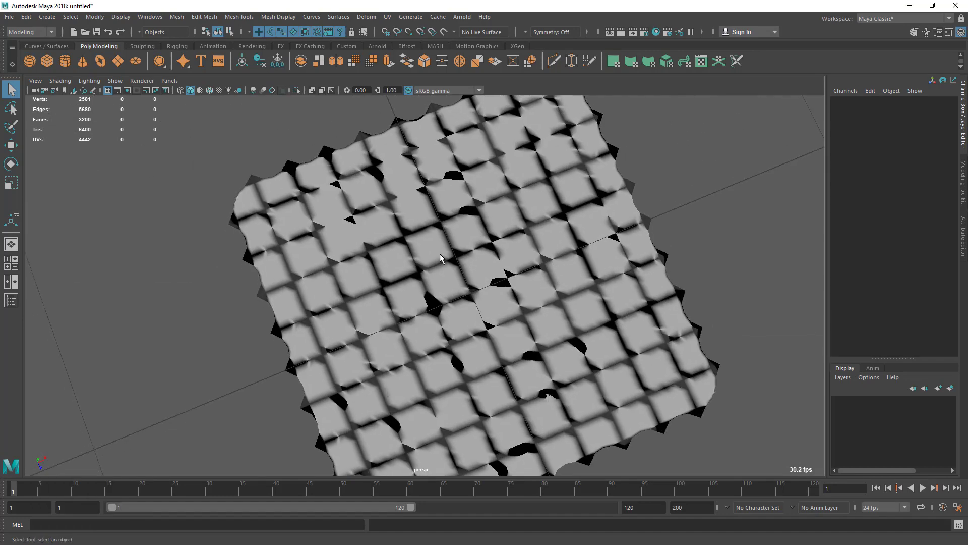
{"action": "left_click", "coordinate": [385, 253]}
{"action": "key", "text": "1"}
{"action": "left_click_drag", "start_coordinate": [498, 311], "coordinate": [454, 301], "text": "alt"}
{"action": "left_click", "coordinate": [674, 253]}
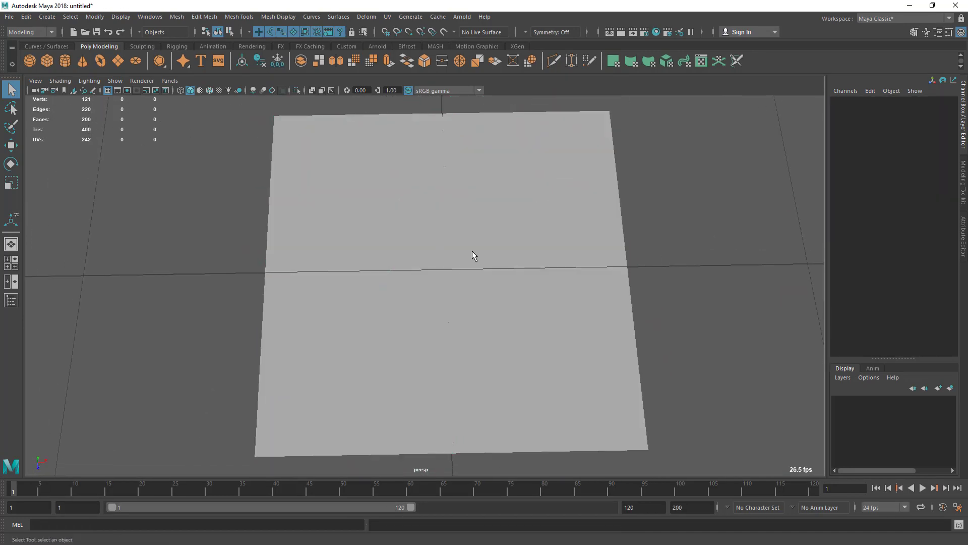
- Select the plane, open the mesh Cleanup options and reset them to their default settings
{"action": "left_click", "coordinate": [472, 251]}
{"action": "right_click_drag", "start_coordinate": [480, 285], "coordinate": [465, 281], "text": "alt"}
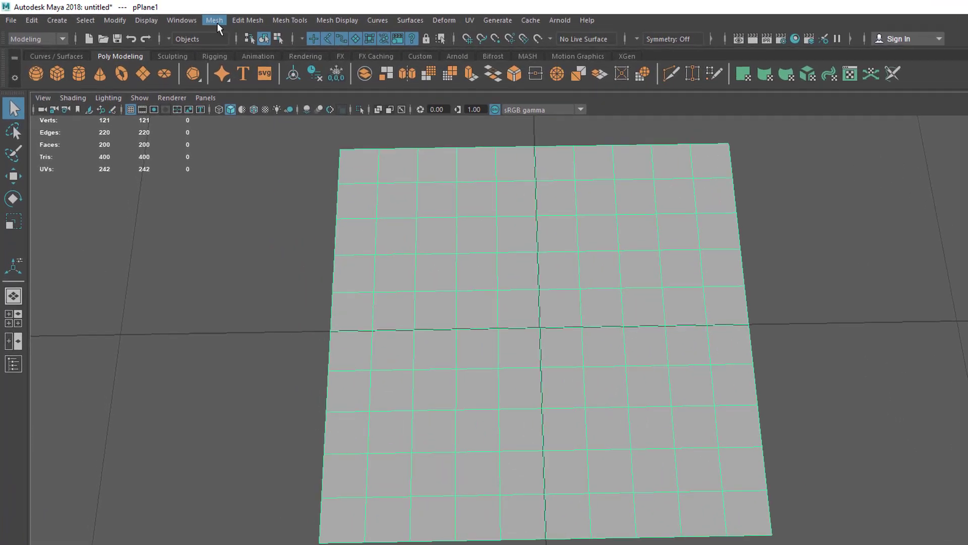
{"action": "left_click", "coordinate": [176, 17]}
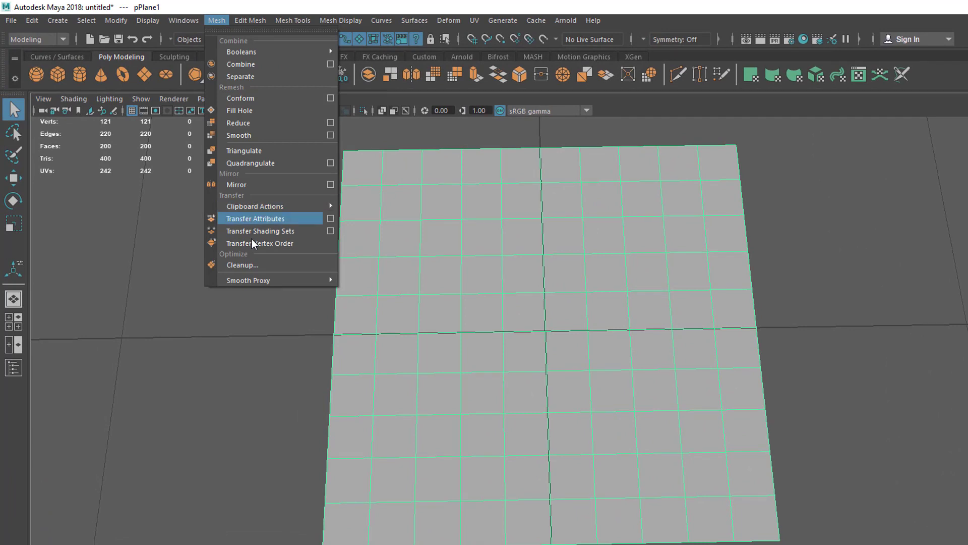
{"action": "left_click", "coordinate": [268, 266]}
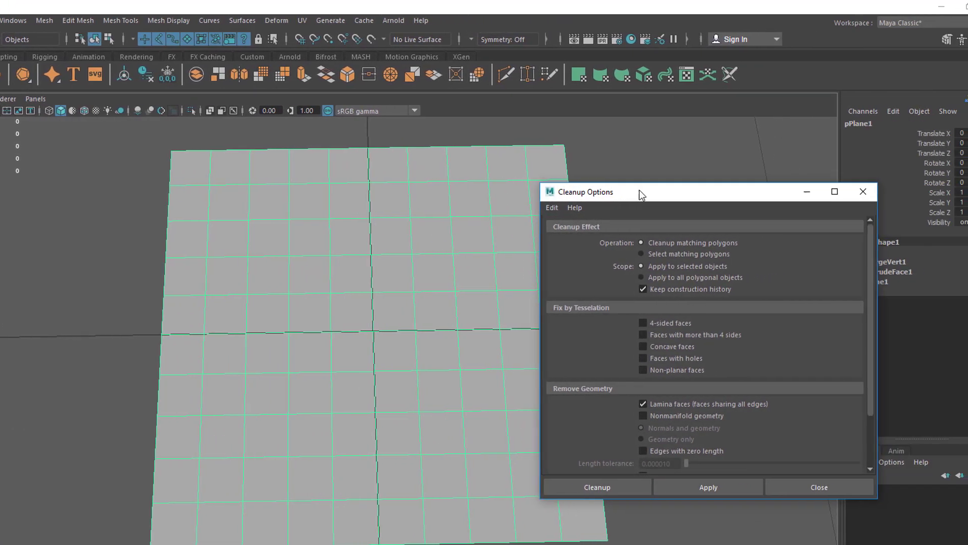
{"action": "left_click_drag", "start_coordinate": [754, 193], "coordinate": [827, 166]}
{"action": "left_click", "coordinate": [754, 181]}
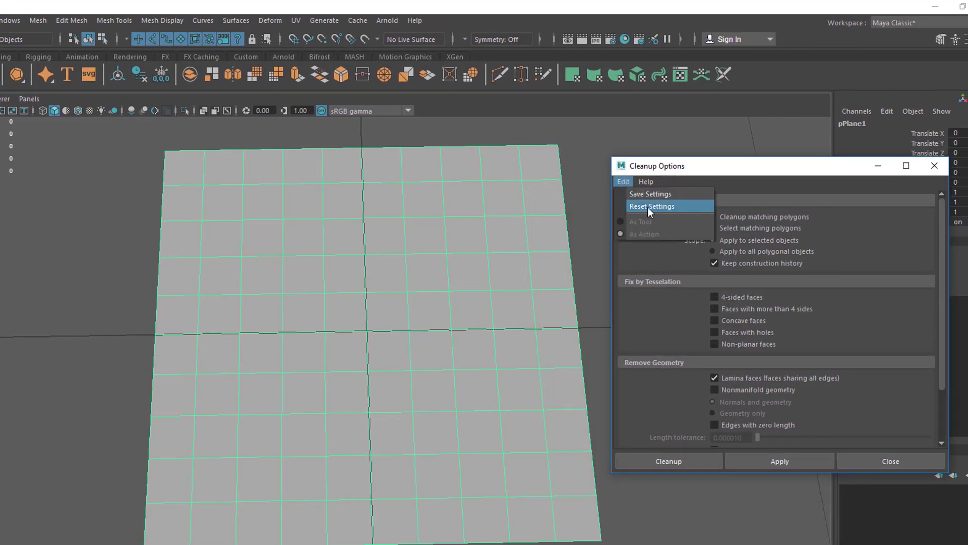
{"action": "left_click", "coordinate": [649, 206]}
{"action": "left_click_drag", "start_coordinate": [704, 166], "coordinate": [692, 103]}
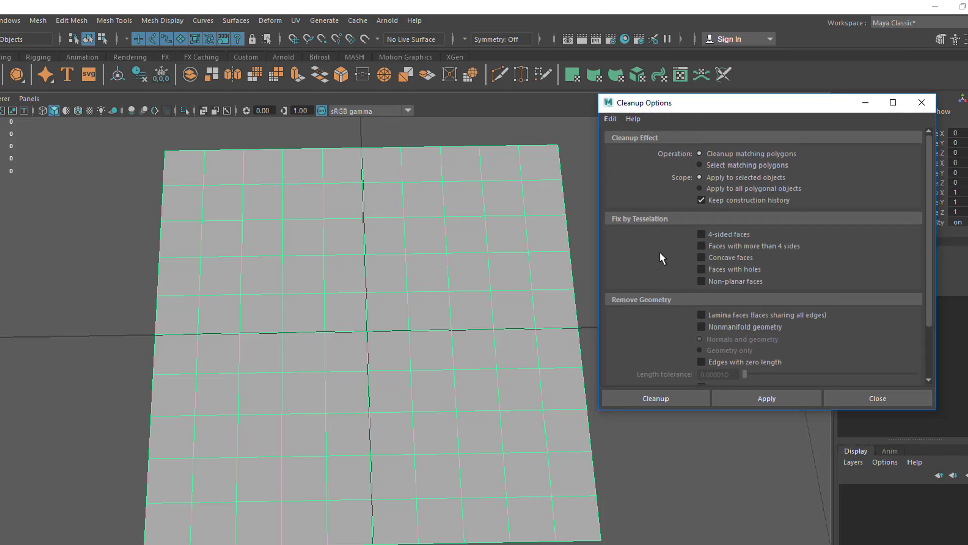
- Enable removal of lamina faces (faces sharing all edges) and run the cleanup on the selected plane
{"action": "scroll", "coordinate": [651, 256], "scroll_direction": "down", "scroll_amount": 1}
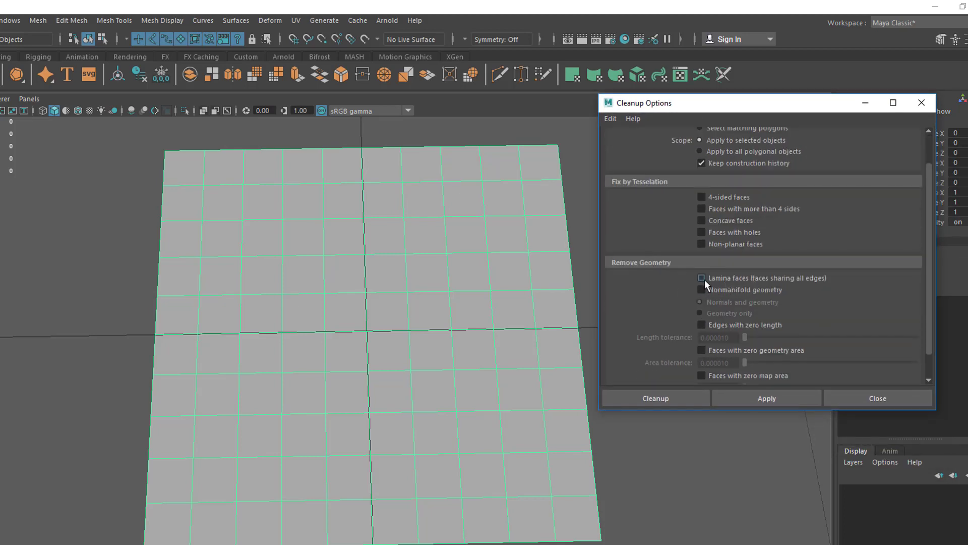
{"action": "left_click", "coordinate": [702, 278]}
{"action": "left_click_drag", "start_coordinate": [448, 299], "coordinate": [370, 311], "text": "alt"}
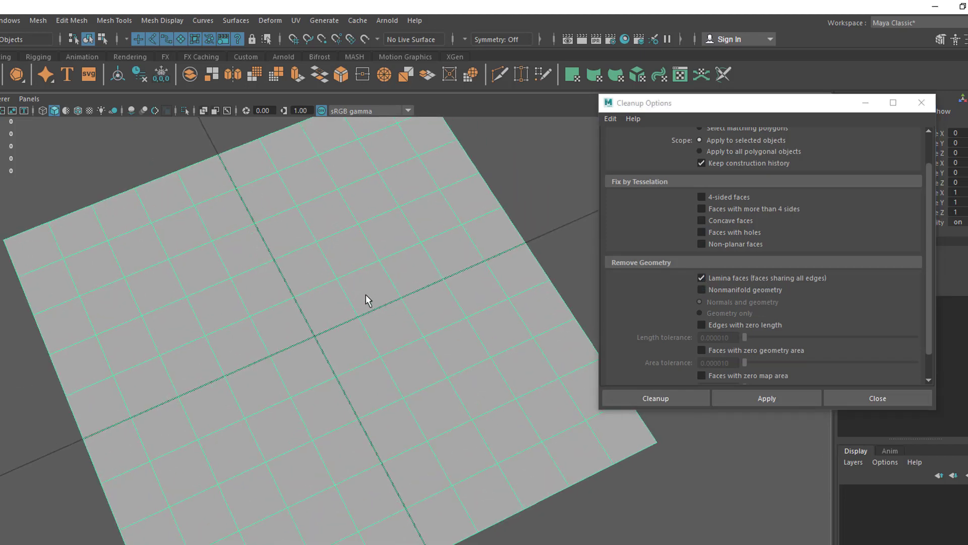
{"action": "right_click_drag", "start_coordinate": [271, 286], "coordinate": [316, 294], "text": "alt"}
{"action": "left_click_drag", "start_coordinate": [316, 294], "coordinate": [341, 357], "text": "alt"}
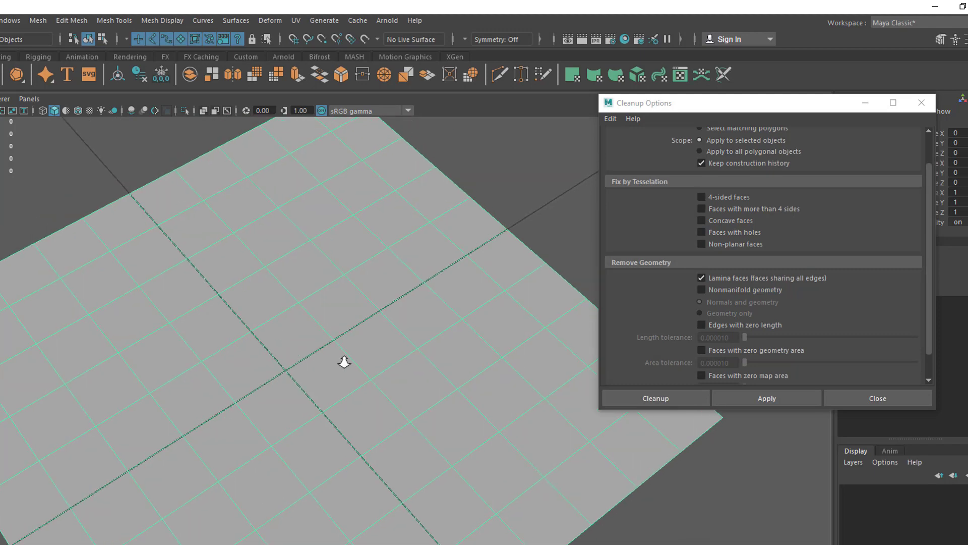
{"action": "scroll", "coordinate": [312, 302], "scroll_direction": "up", "scroll_amount": 3}
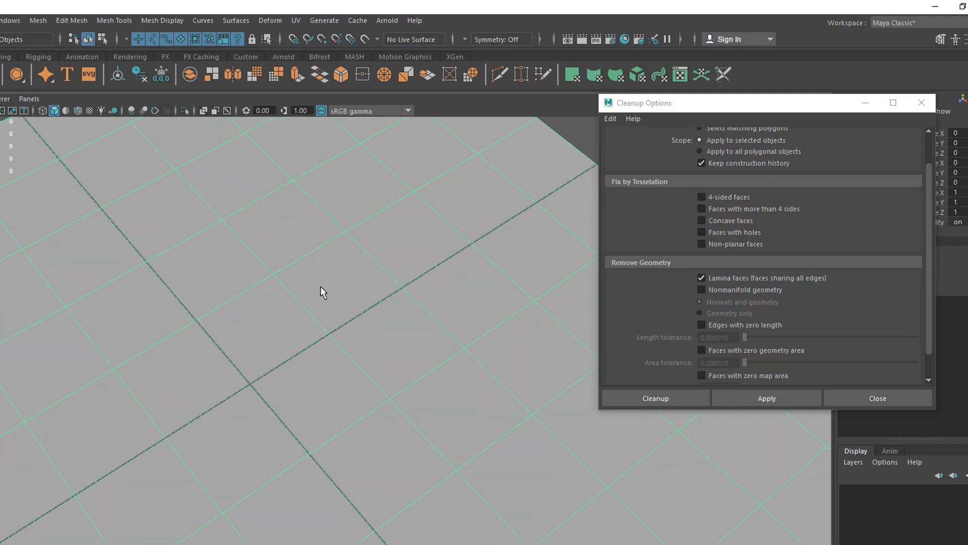
{"action": "left_click_drag", "start_coordinate": [320, 287], "coordinate": [444, 327], "text": "alt"}
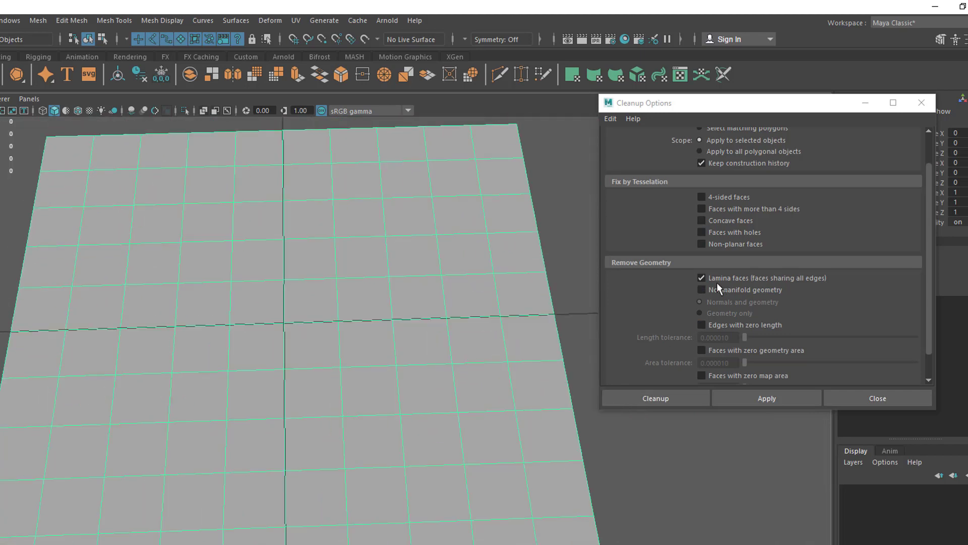
{"action": "left_click", "coordinate": [655, 398]}
- Check the cleaned plane in smooth preview and switch back to the unsmoothed display
{"action": "left_click", "coordinate": [410, 283]}
{"action": "scroll", "coordinate": [417, 320], "scroll_direction": "down", "scroll_amount": 3}
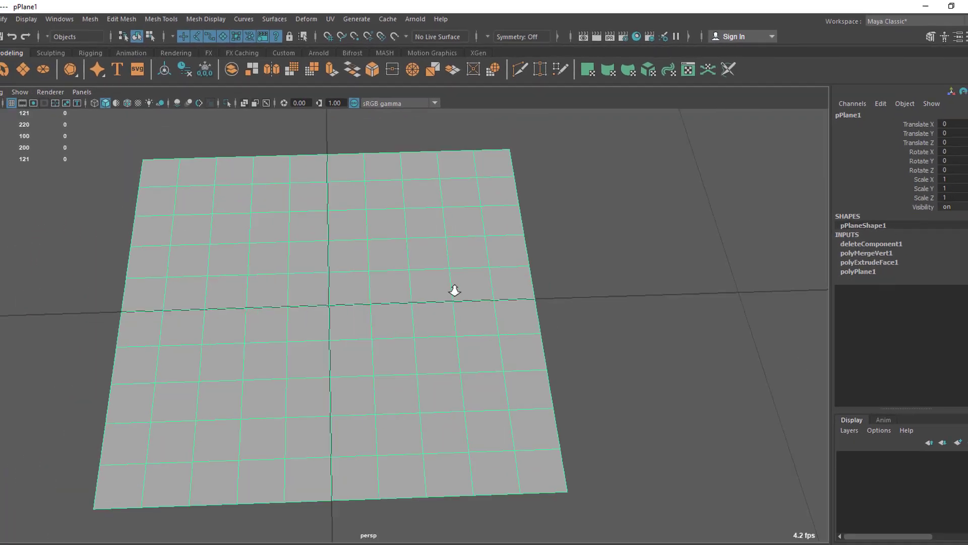
{"action": "left_click_drag", "start_coordinate": [418, 320], "coordinate": [440, 320], "text": "alt"}
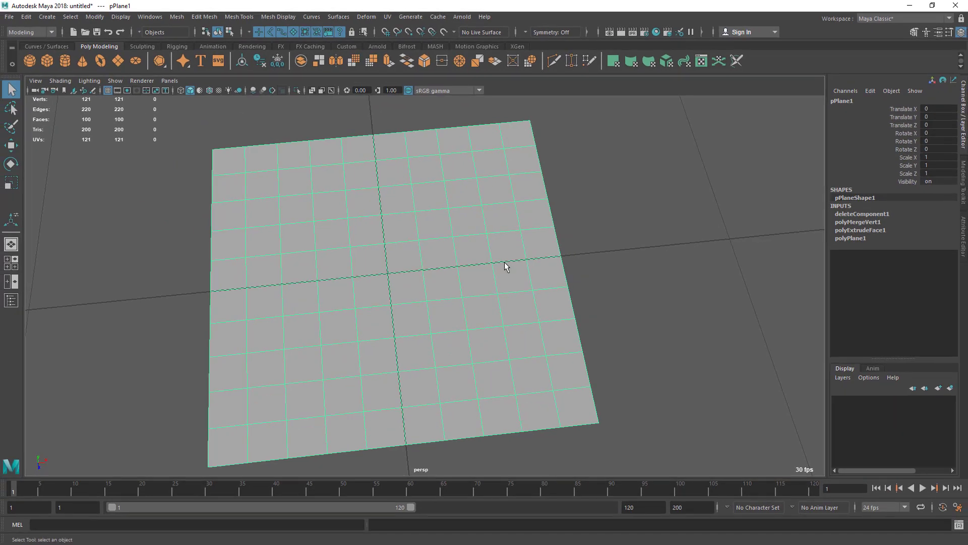
{"action": "key", "text": "3"}
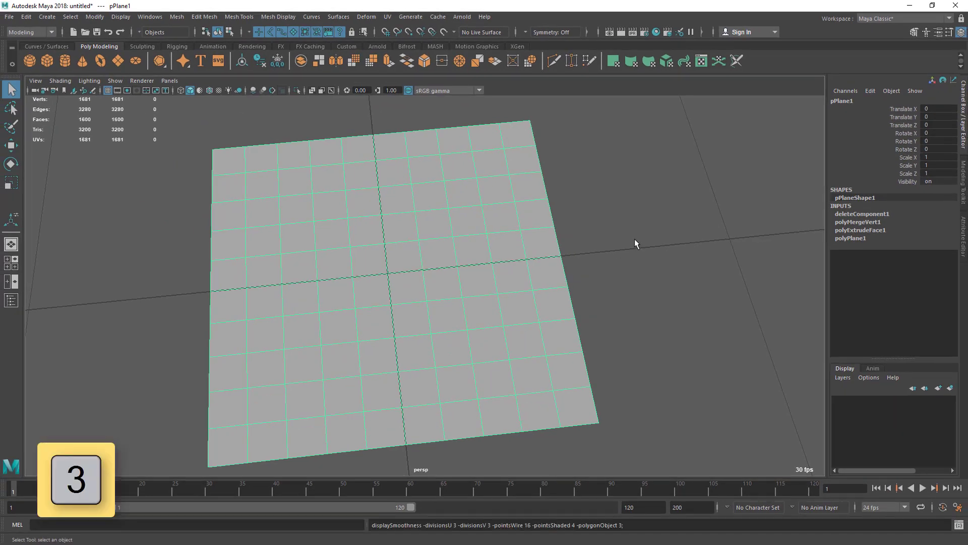
{"action": "left_click", "coordinate": [634, 242]}
{"action": "left_click", "coordinate": [423, 241]}
{"action": "left_click_drag", "start_coordinate": [424, 241], "coordinate": [442, 248], "text": "alt"}
{"action": "key", "text": "1"}
- Move a vertex on the plane's side edge slightly, undo the move and return to object mode
{"action": "right_click_drag", "start_coordinate": [428, 214], "coordinate": [376, 208]}
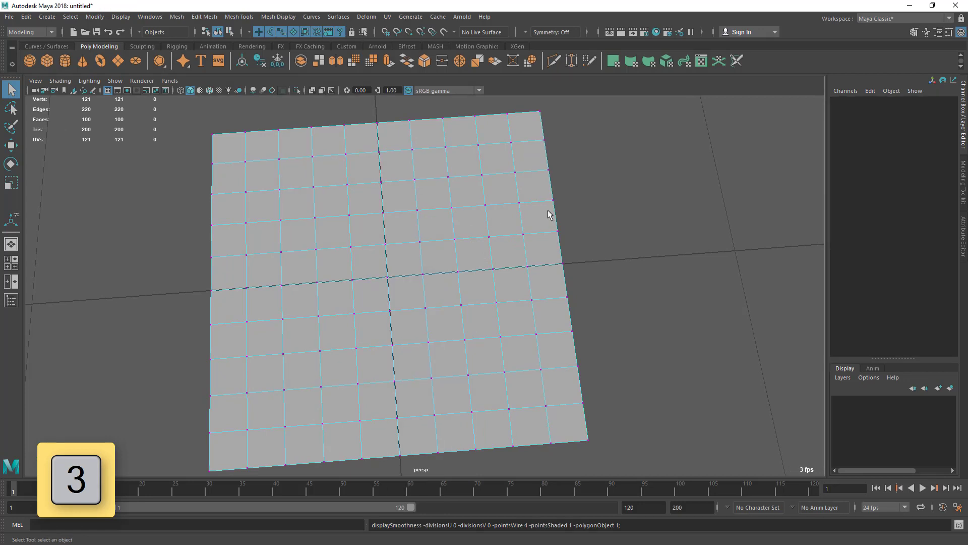
{"action": "left_click", "coordinate": [551, 212]}
{"action": "key", "text": "w"}
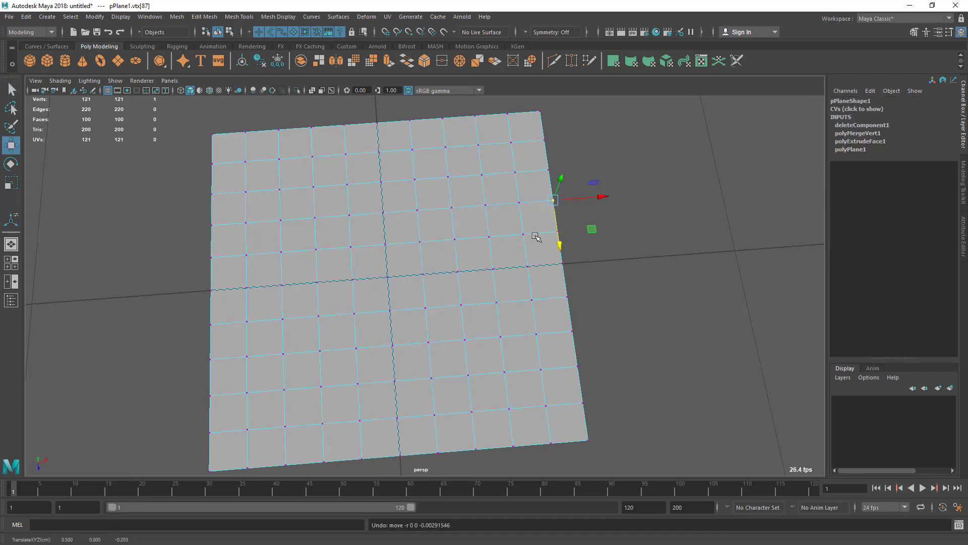
{"action": "key", "text": "q"}
{"action": "mouse_move", "coordinate": [414, 190]}
{"action": "left_mouse_down", "text": "alt"}
{"action": "mouse_move", "coordinate": [379, 199]}
{"action": "mouse_move", "coordinate": [423, 175]}
{"action": "left_mouse_up", "text": "alt"}
{"action": "key", "text": "F8"}
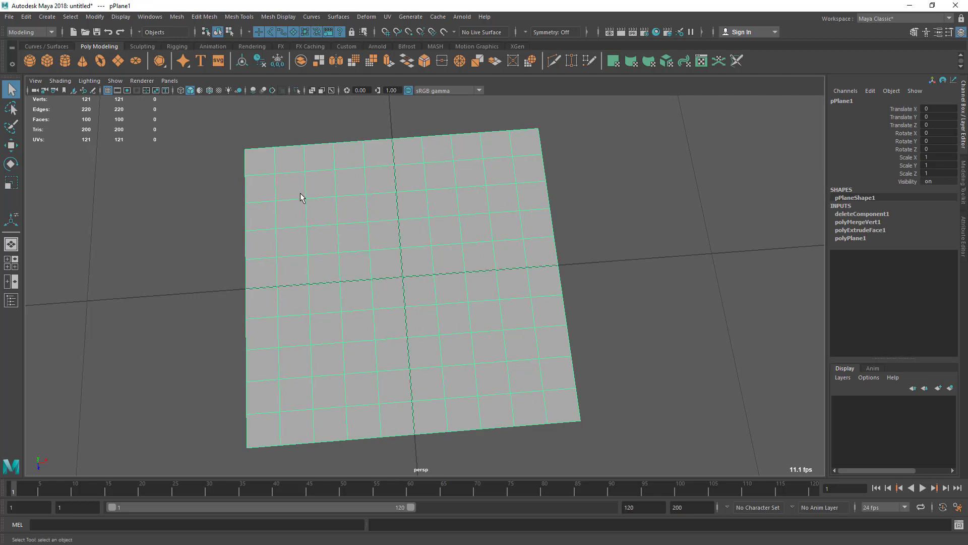
{"action": "left_click", "coordinate": [680, 250]}
{"action": "left_click", "coordinate": [499, 274]}
{"action": "scroll", "coordinate": [506, 266], "scroll_direction": "down", "scroll_amount": 1}
{"action": "middle_click_drag", "start_coordinate": [505, 266], "coordinate": [522, 281], "text": "alt"}
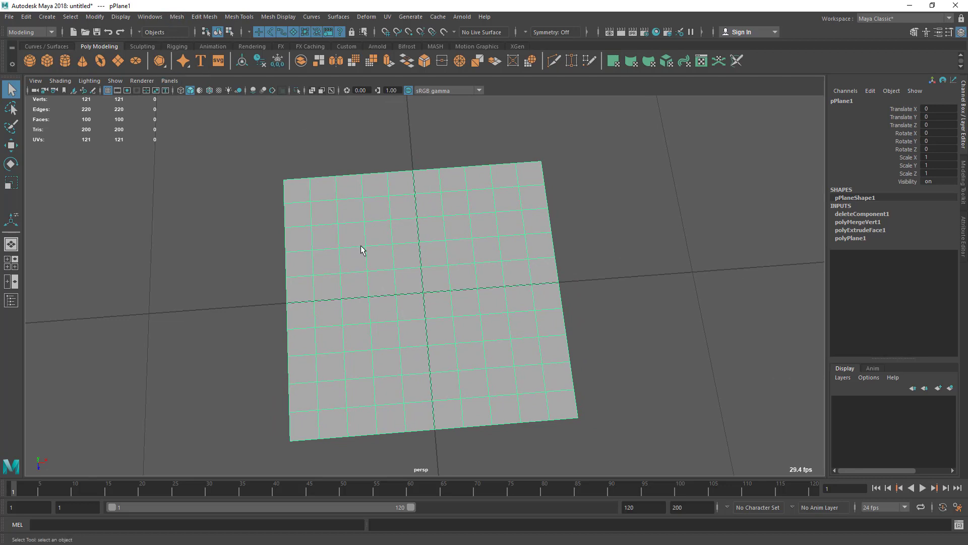
{"action": "left_click", "coordinate": [647, 264]}
{"action": "left_click_drag", "start_coordinate": [648, 244], "coordinate": [327, 368]}
{"action": "left_click_drag", "start_coordinate": [337, 331], "coordinate": [364, 317], "text": "alt"}
{"action": "scroll", "coordinate": [344, 324], "scroll_direction": "down", "scroll_amount": 2}
{"action": "left_click_drag", "start_coordinate": [479, 296], "coordinate": [465, 320], "text": "alt"}
{"action": "left_click", "coordinate": [585, 274]}
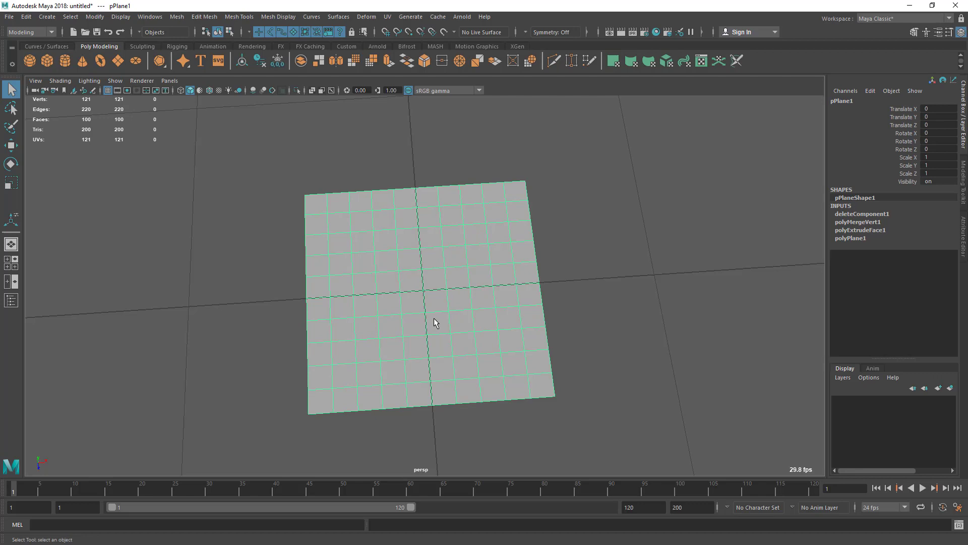
- Extrude a single face above and beside the plane's centre upward by 0.242 in local Z, and return to object mode
{"action": "scroll", "coordinate": [449, 290], "scroll_direction": "up", "scroll_amount": 2}
{"action": "right_click_drag", "start_coordinate": [466, 257], "coordinate": [465, 283]}
{"action": "left_click", "coordinate": [466, 256]}
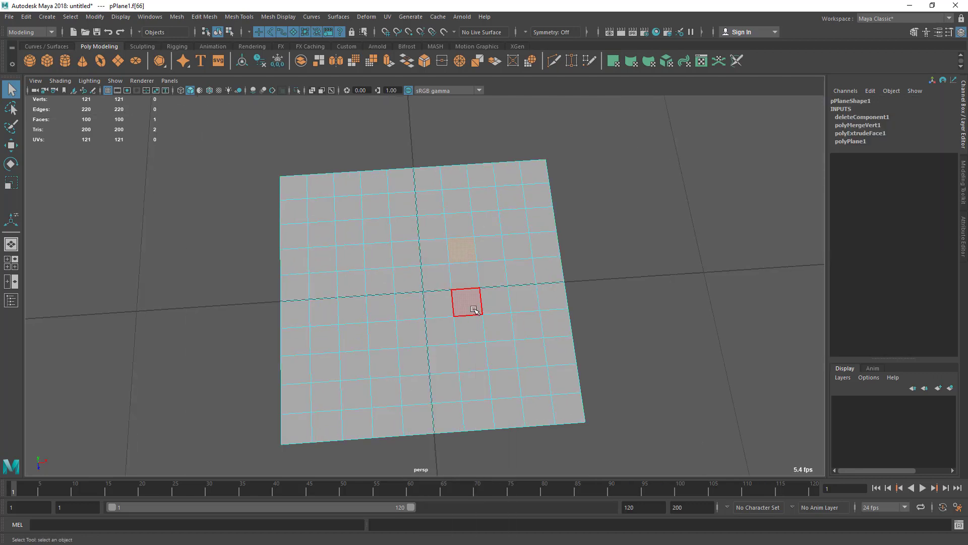
{"action": "key", "text": "w"}
{"action": "left_click_drag", "start_coordinate": [464, 300], "coordinate": [461, 282], "text": "alt"}
{"action": "key", "text": "ctrl+e"}
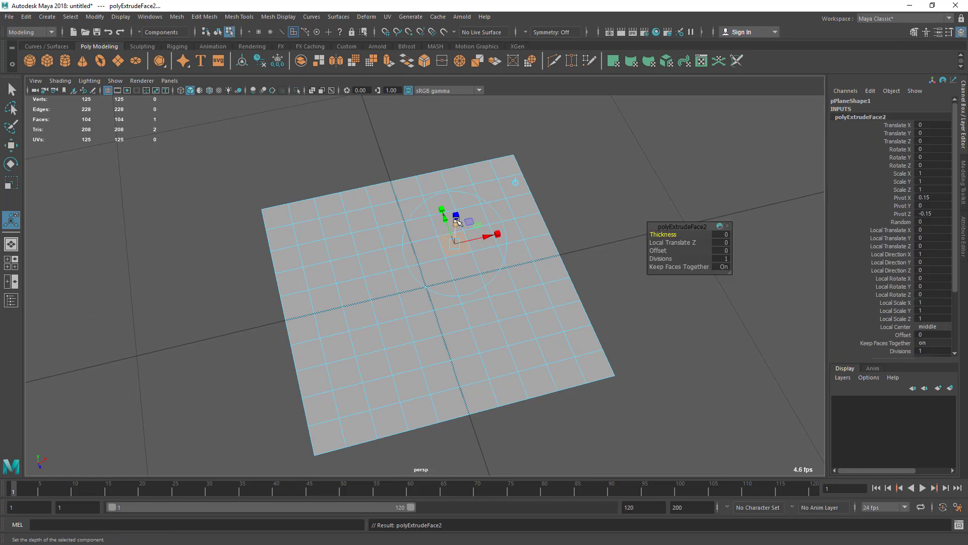
{"action": "left_click_drag", "start_coordinate": [457, 221], "coordinate": [456, 177]}
{"action": "key", "text": "q"}
{"action": "left_click", "coordinate": [428, 243]}
{"action": "right_click_drag", "start_coordinate": [427, 235], "coordinate": [609, 189]}
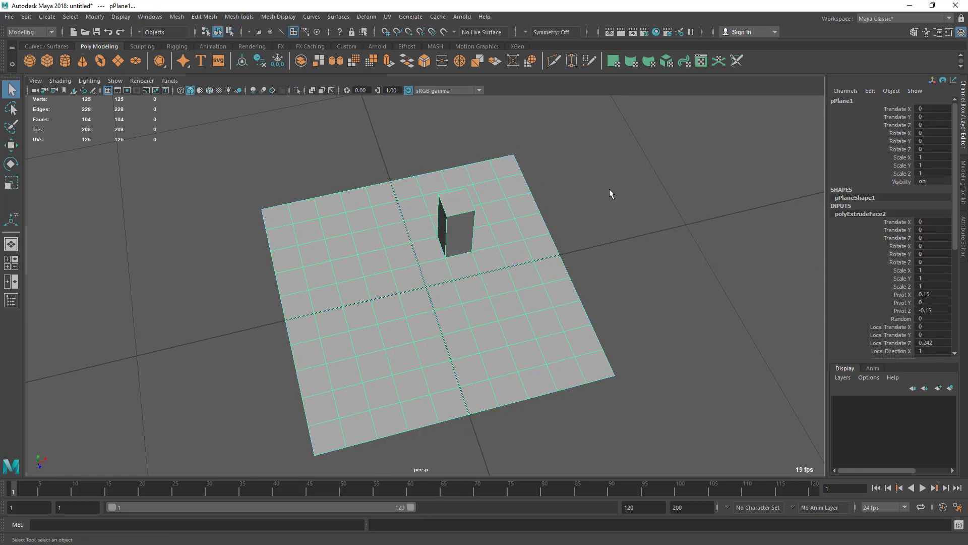
{"action": "left_click", "coordinate": [610, 189]}
{"action": "scroll", "coordinate": [549, 296], "scroll_direction": "up", "scroll_amount": 3}
{"action": "left_click", "coordinate": [516, 242]}
{"action": "left_click_drag", "start_coordinate": [516, 242], "coordinate": [492, 298], "text": "alt"}
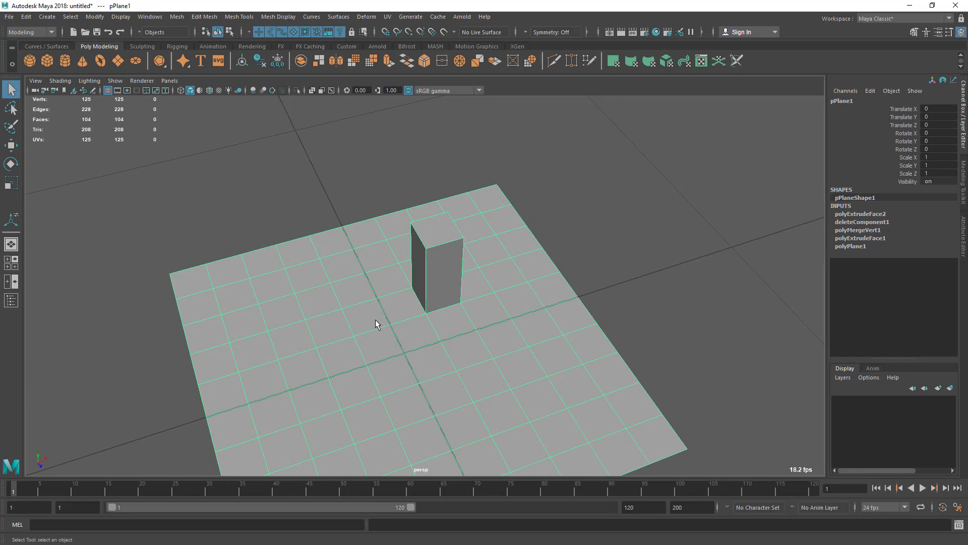
- Undo the upward move of the extruded face, leaving the extrusion at zero height, and return to object mode
{"action": "key", "text": "ctrl+z"}
{"action": "key", "text": "ctrl+z"}
{"action": "key", "text": "ctrl+z"}
{"action": "key", "text": "ctrl+z"}
{"action": "key", "text": "ctrl+z"}
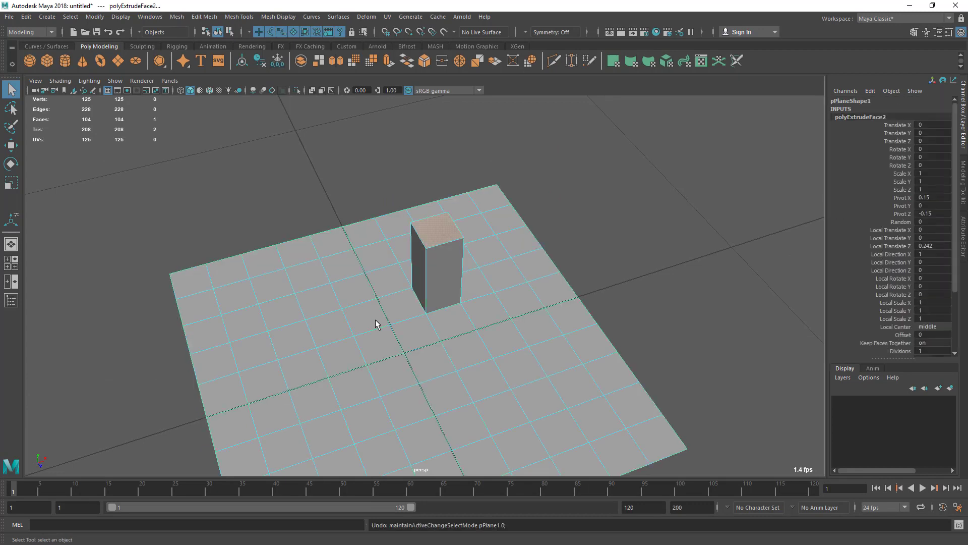
{"action": "scroll", "coordinate": [361, 322], "scroll_direction": "up", "scroll_amount": 3}
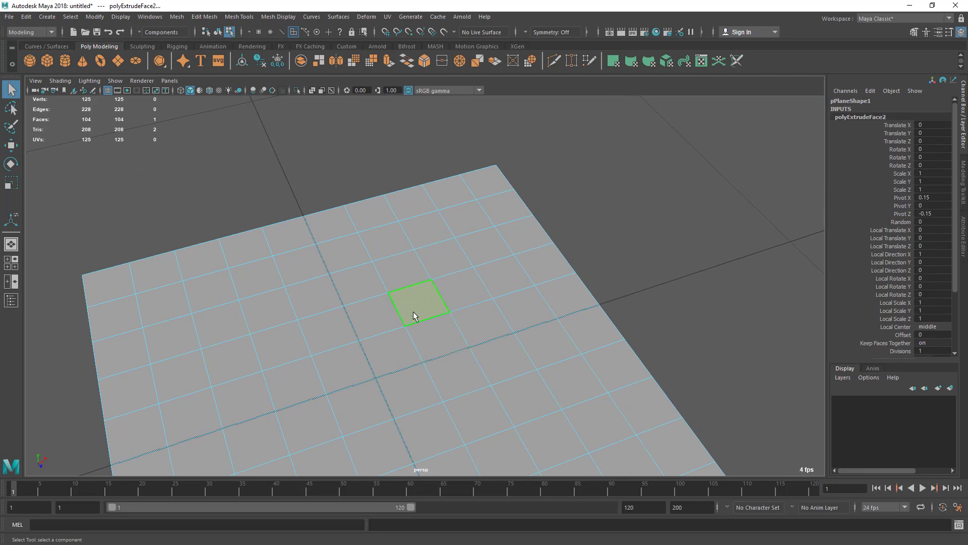
{"action": "right_click_drag", "start_coordinate": [454, 244], "coordinate": [503, 230]}
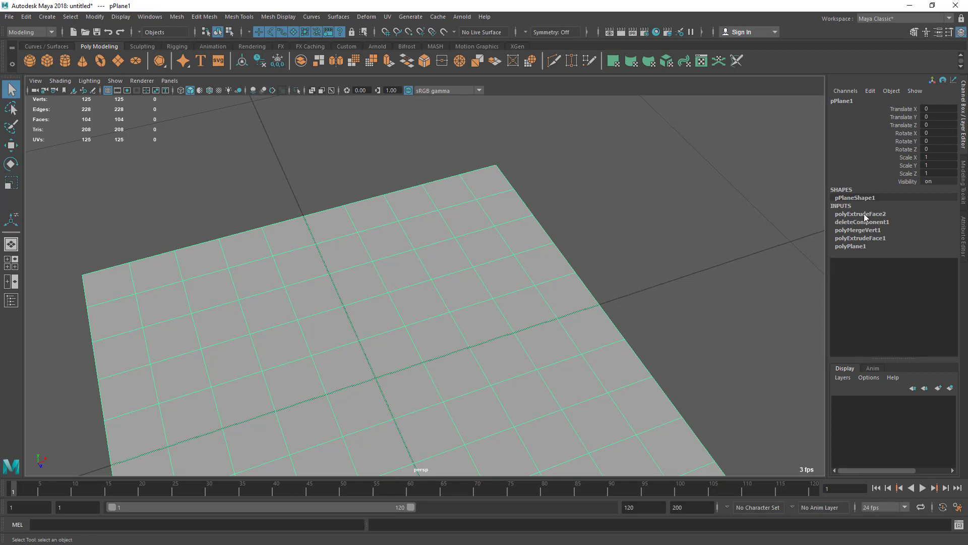
- Extrude the single face directly beside the zero-height extrusion, toward the plane's side edge, upward by 0.115 in local Z
{"action": "right_click_drag", "start_coordinate": [457, 245], "coordinate": [456, 280]}
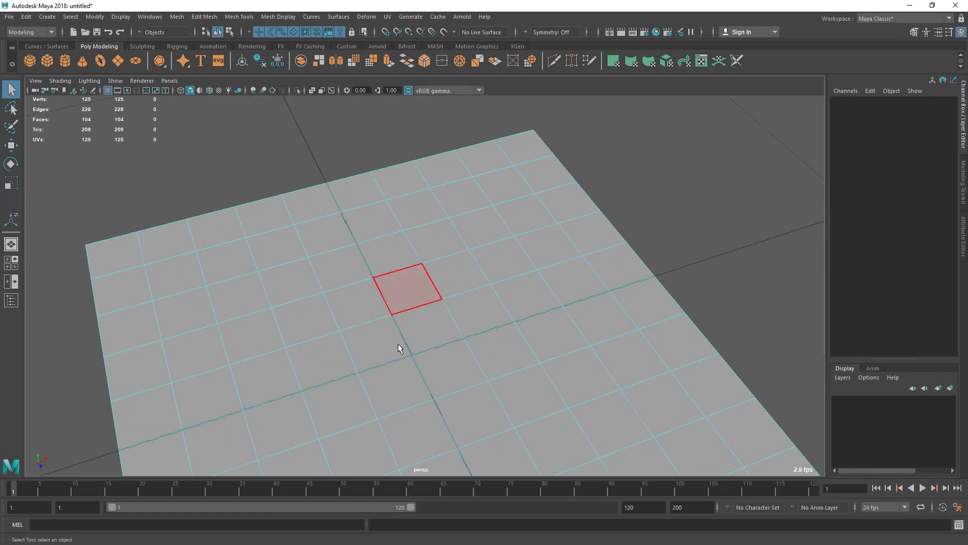
{"action": "middle_click_drag", "start_coordinate": [393, 311], "coordinate": [373, 310], "text": "alt"}
{"action": "left_click", "coordinate": [490, 265]}
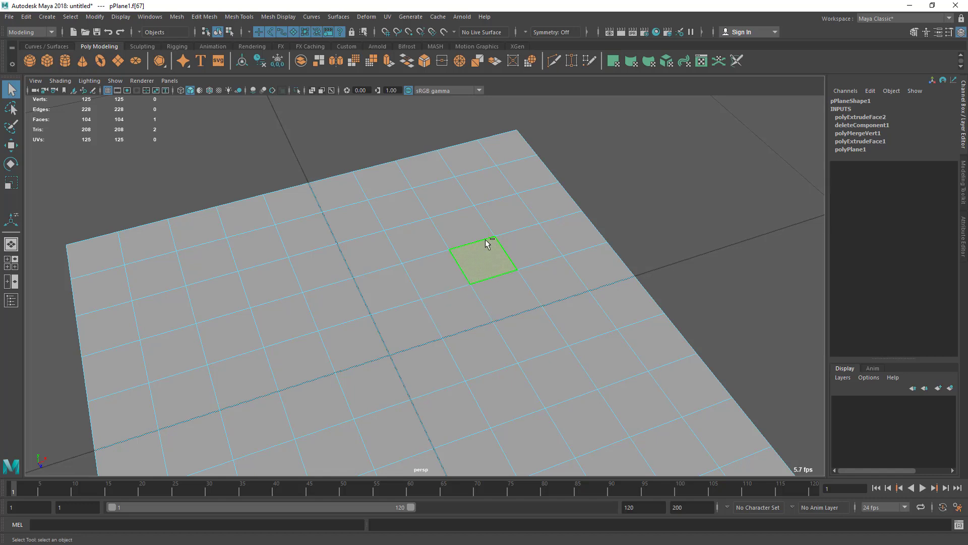
{"action": "right_click_drag", "start_coordinate": [461, 242], "coordinate": [461, 259], "text": "shift"}
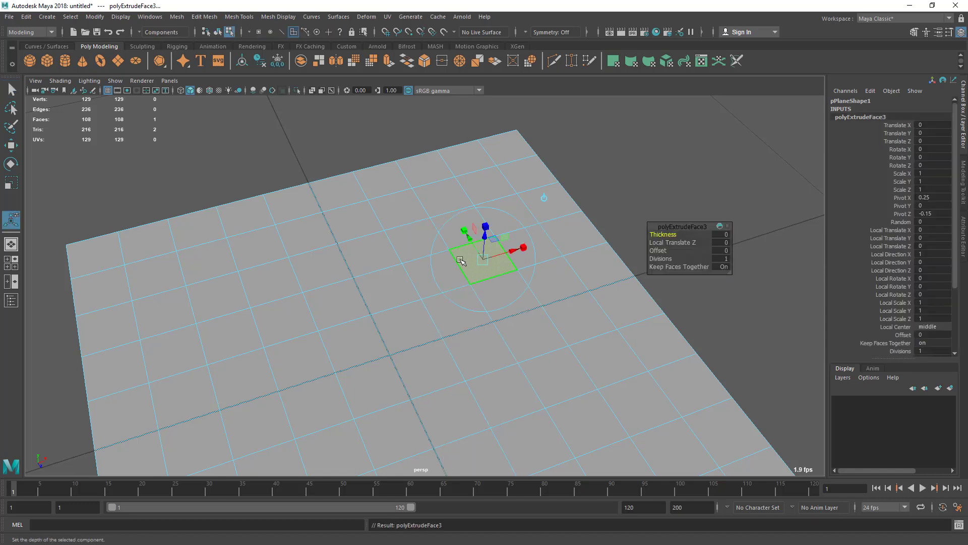
{"action": "left_click_drag", "start_coordinate": [460, 280], "coordinate": [472, 273], "text": "alt"}
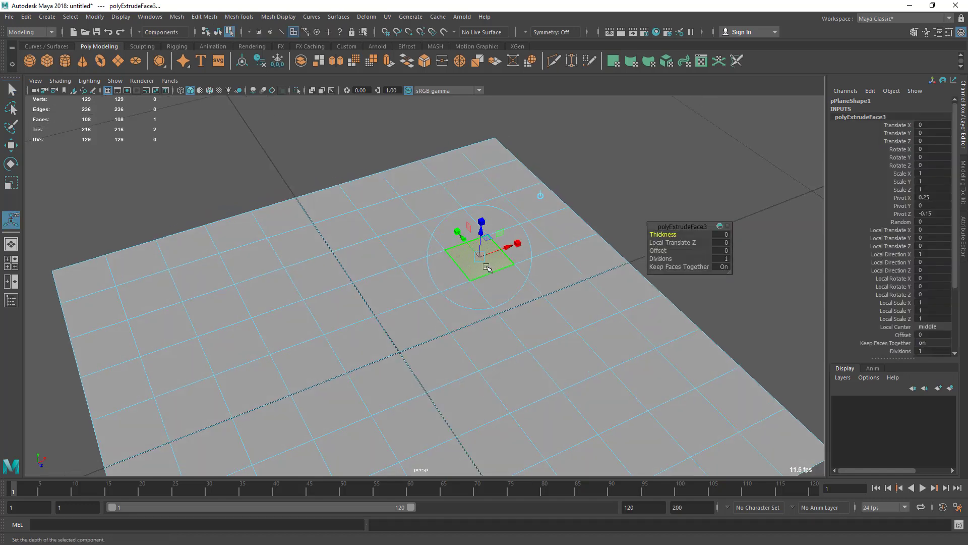
{"action": "left_click_drag", "start_coordinate": [482, 231], "coordinate": [493, 194]}
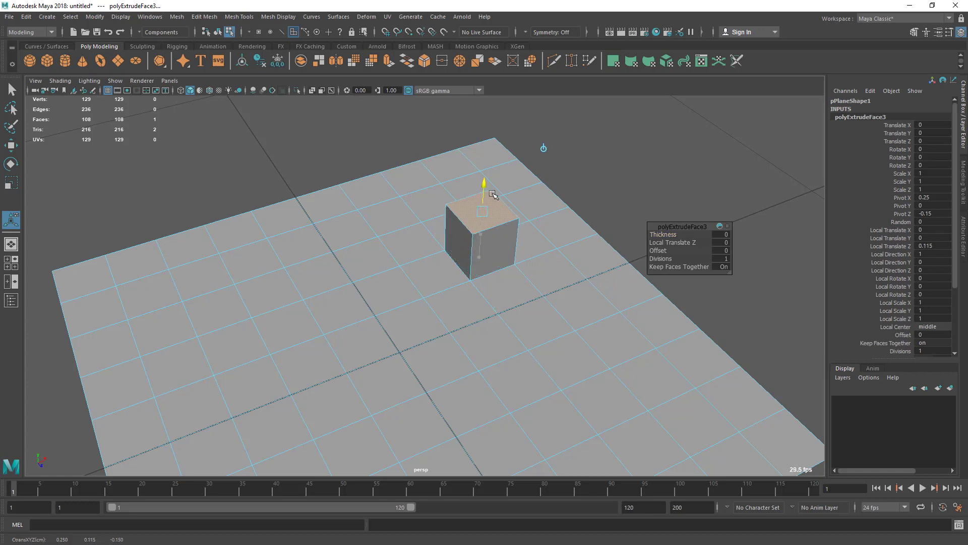
{"action": "middle_click_drag", "start_coordinate": [513, 276], "coordinate": [502, 286], "text": "alt"}
{"action": "right_click_drag", "start_coordinate": [503, 286], "coordinate": [519, 289], "text": "alt"}
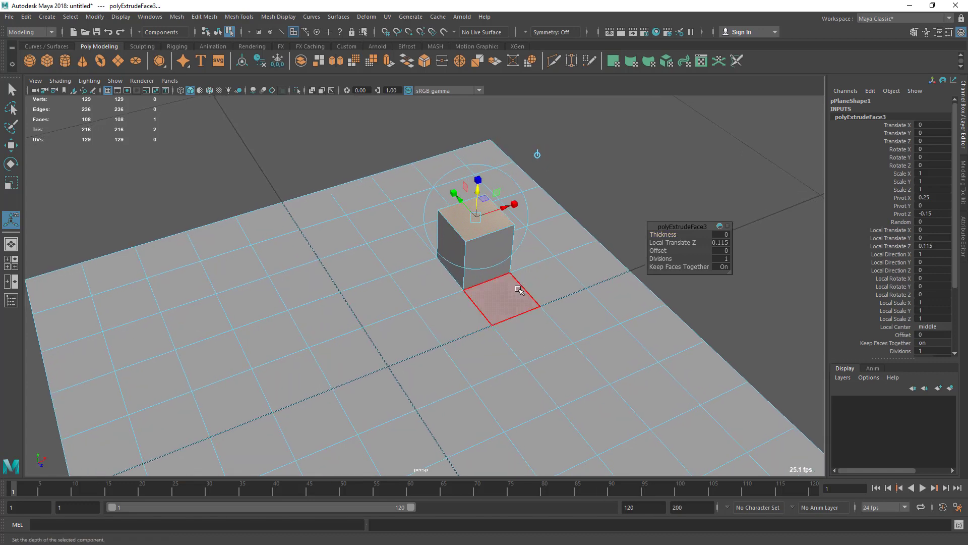
- Undo both the upward move and the extrusion of the neighbouring face, and return the plane to object mode
{"action": "key", "text": "ctrl+z"}
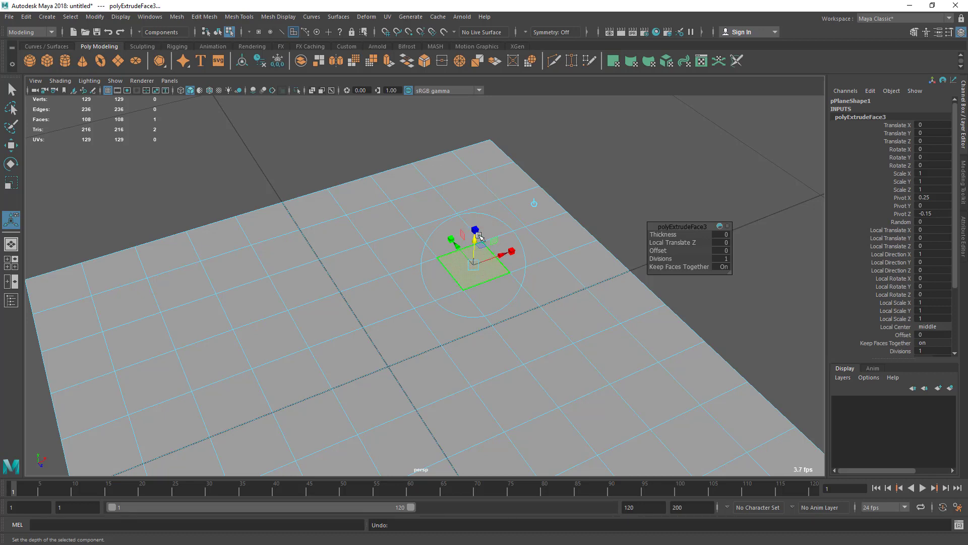
{"action": "middle_click_drag", "start_coordinate": [475, 321], "coordinate": [454, 325], "text": "alt"}
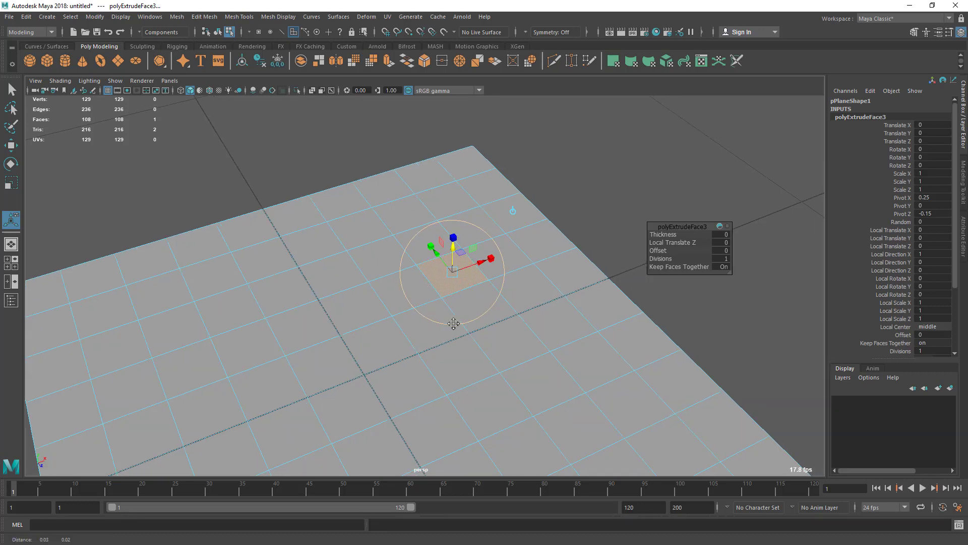
{"action": "scroll", "coordinate": [454, 324], "scroll_direction": "up", "scroll_amount": 2}
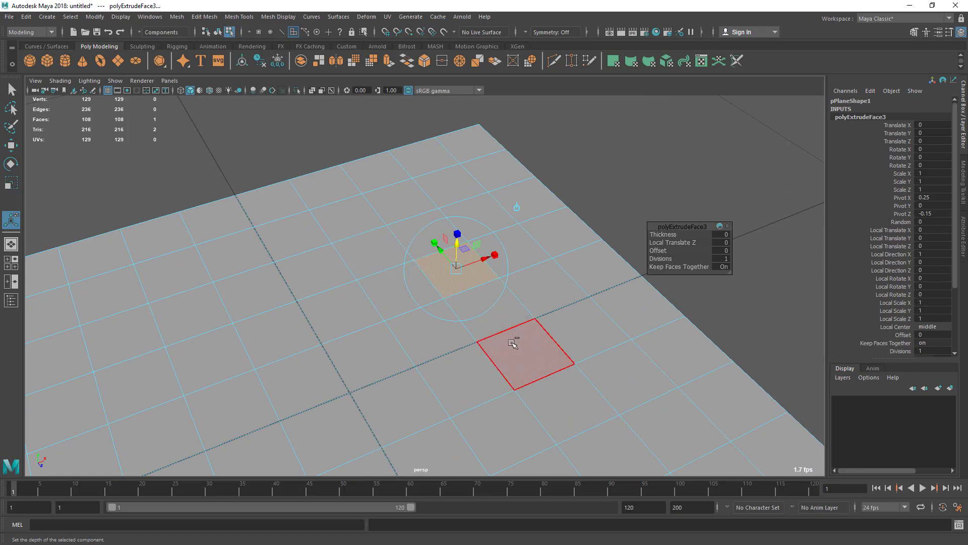
{"action": "key", "text": "ctrl+z"}
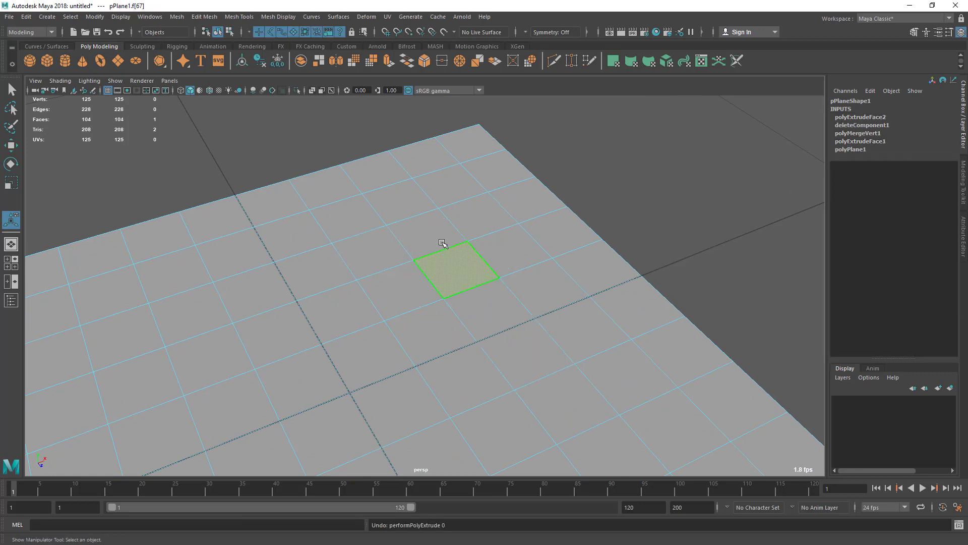
{"action": "right_click_drag", "start_coordinate": [433, 233], "coordinate": [526, 186]}
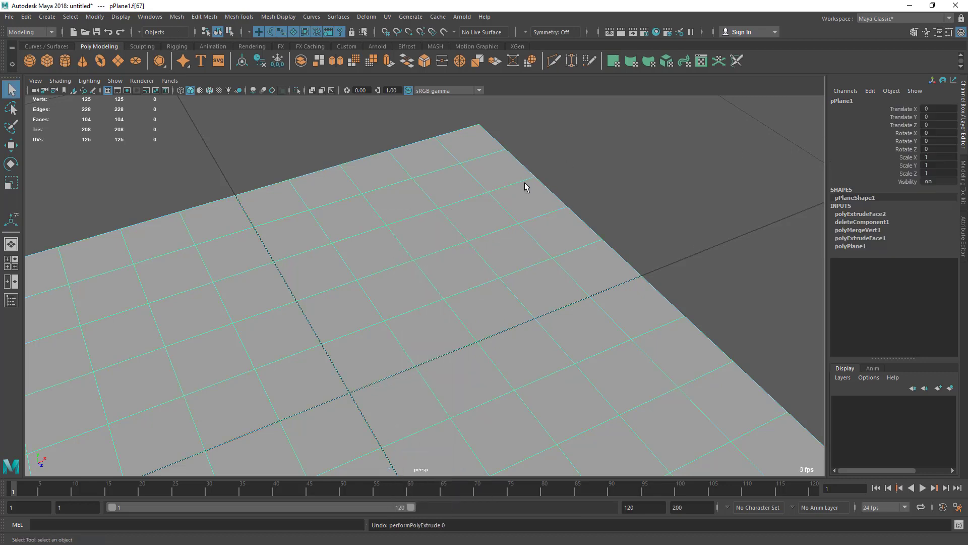
{"action": "left_click_drag", "start_coordinate": [568, 254], "coordinate": [395, 334], "text": "alt"}
{"action": "scroll", "coordinate": [395, 334], "scroll_direction": "down", "scroll_amount": 3}
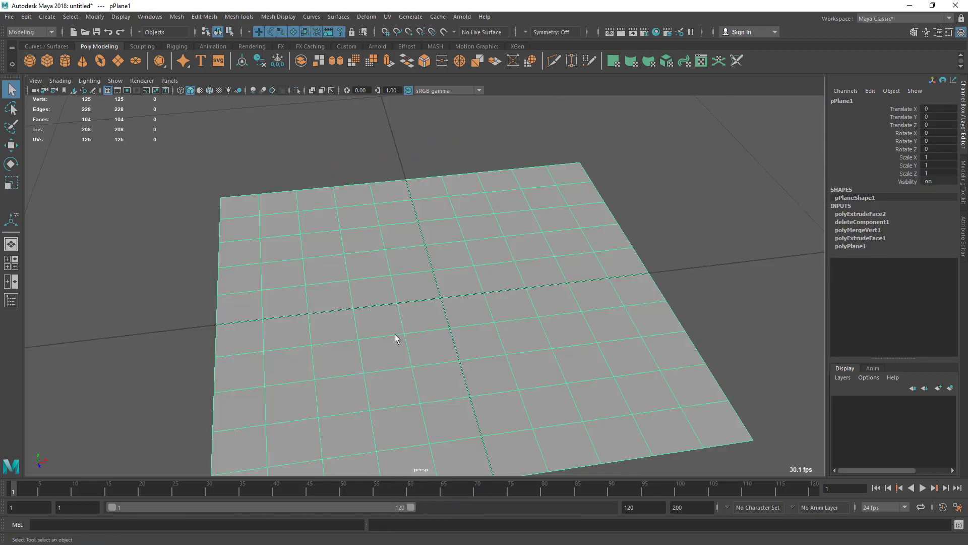